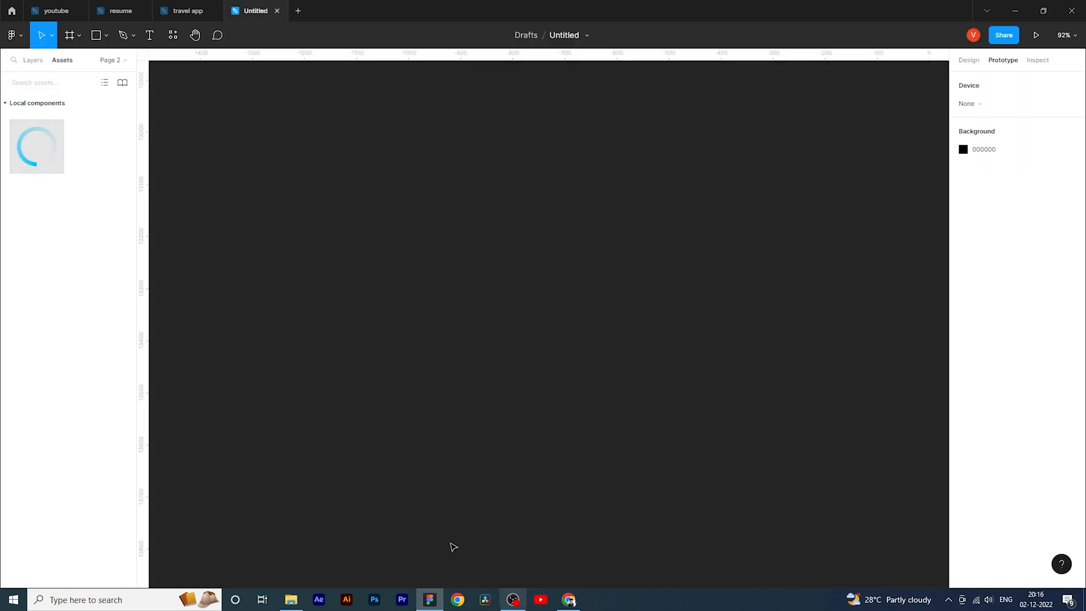
- Add a text layer reading "Learnind Design Is" on the empty canvas
key("t")
left_click(382, 256)
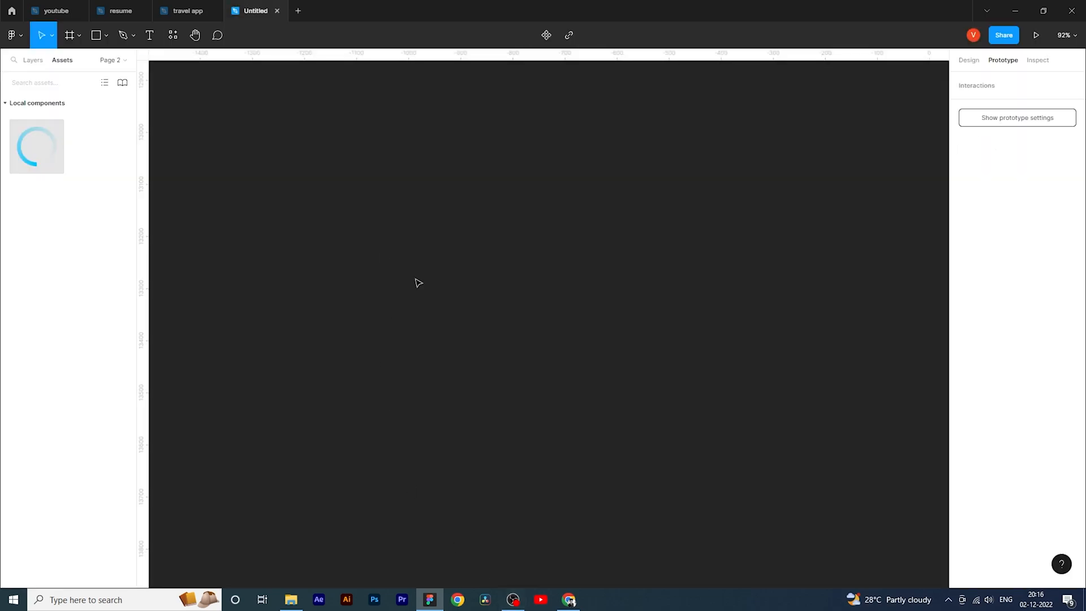
type("Learnind Des")
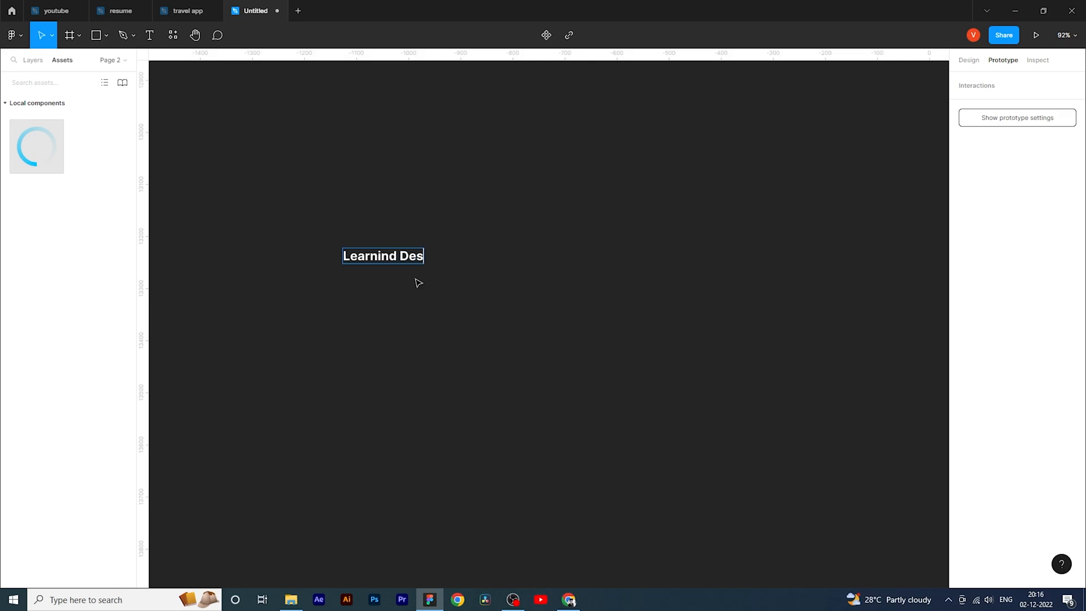
type("ign ")
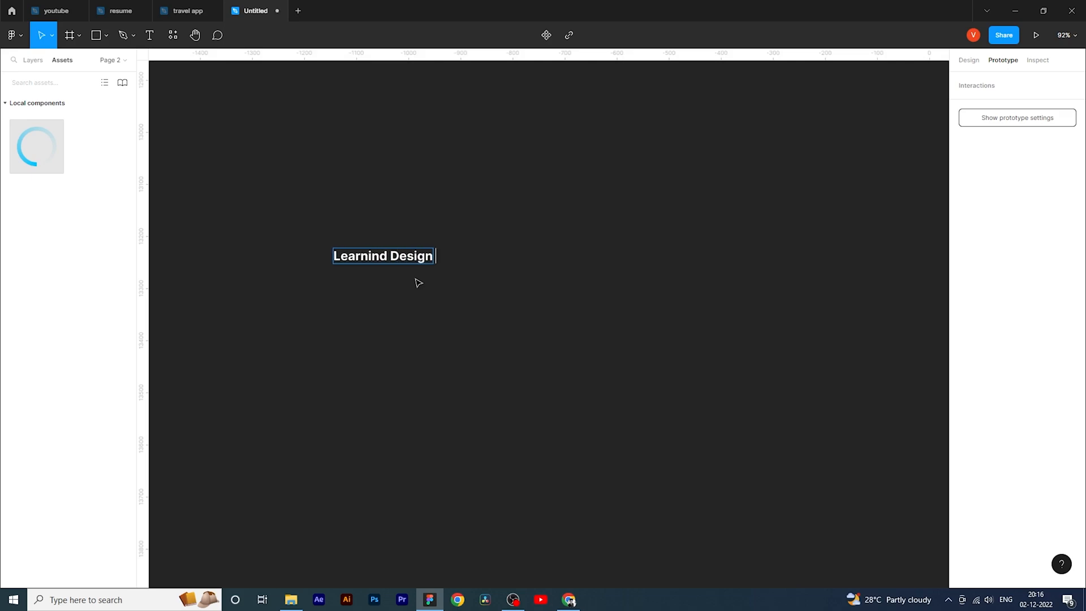
type("Is")
key("Escape")
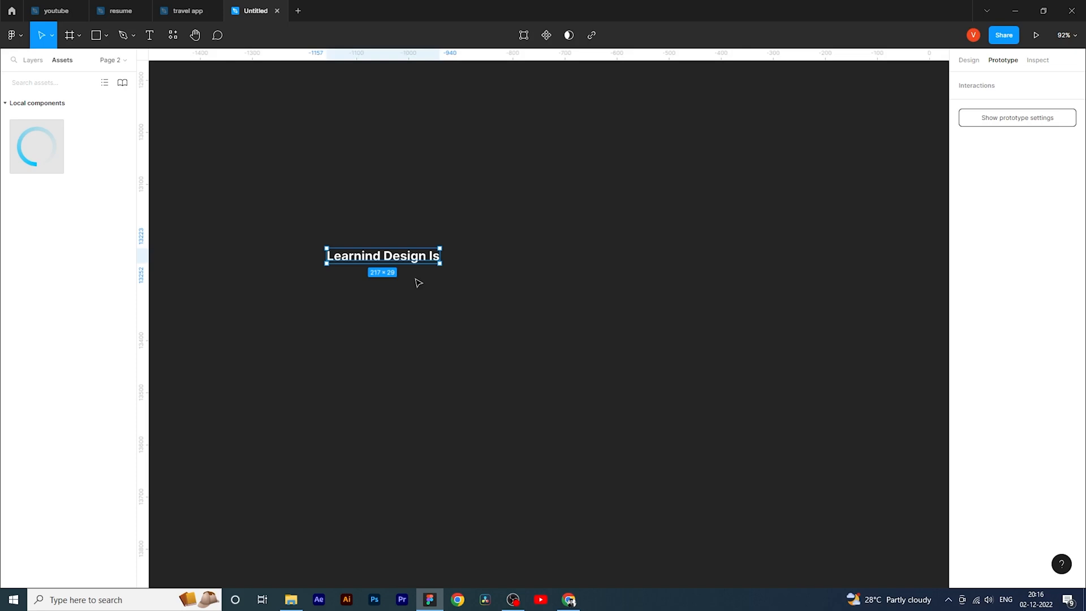
key("Return")
left_click(485, 264)
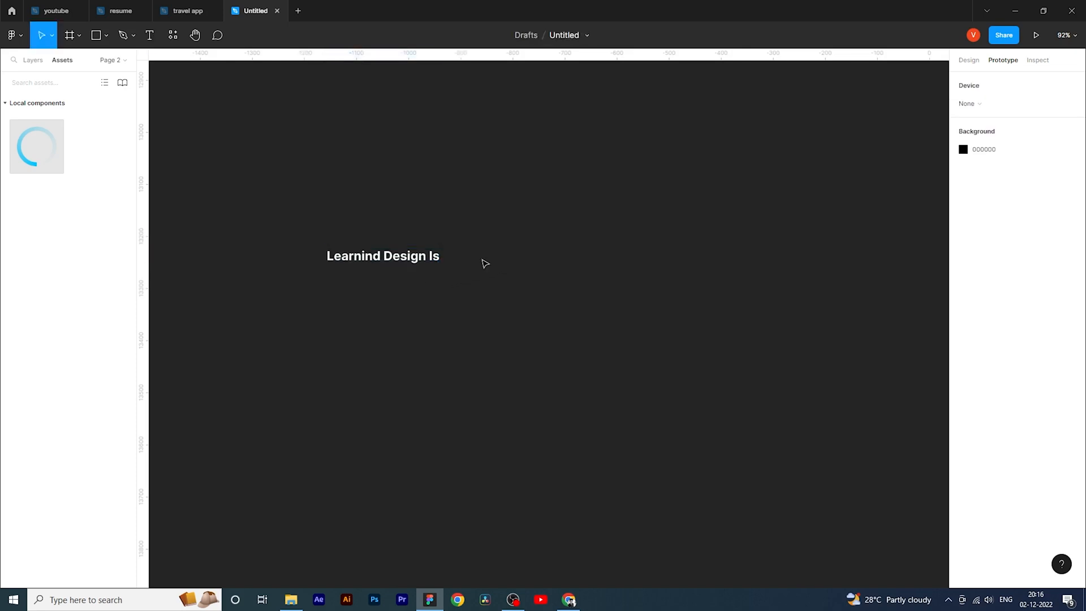
- Add a separate text layer reading "Awesome" and place it just after "Learnind Design Is"
key("t")
left_click(472, 258)
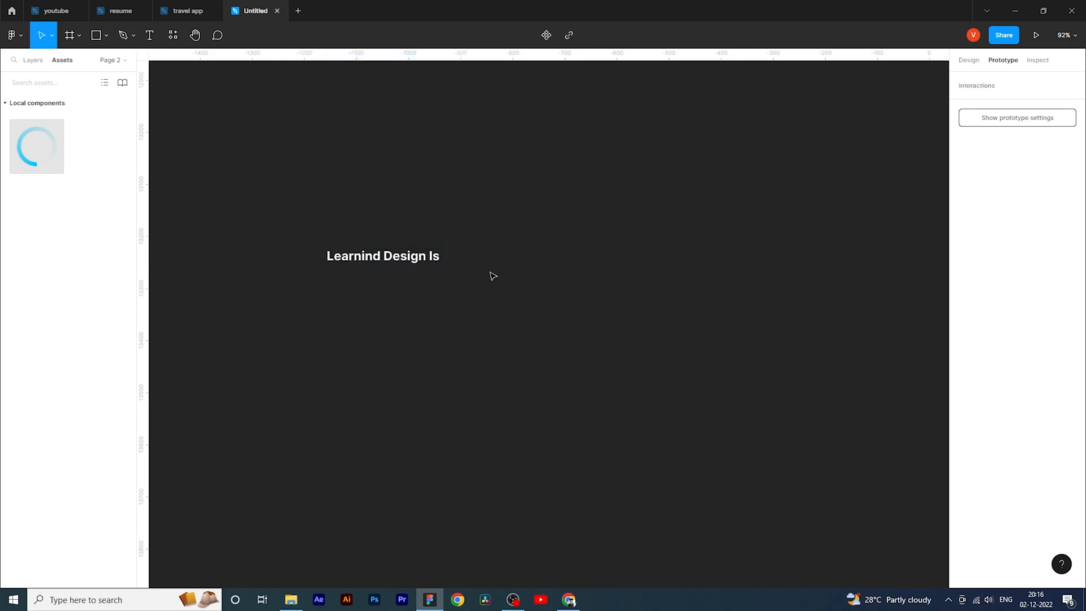
type("Awesome")
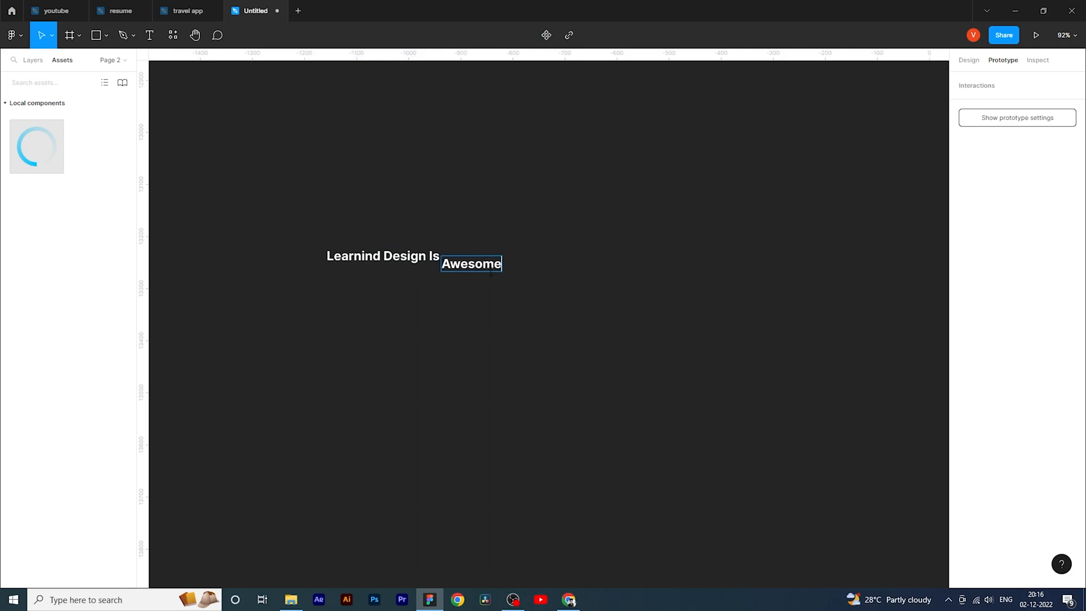
key("Escape")
left_click_drag(491, 274, 524, 262)
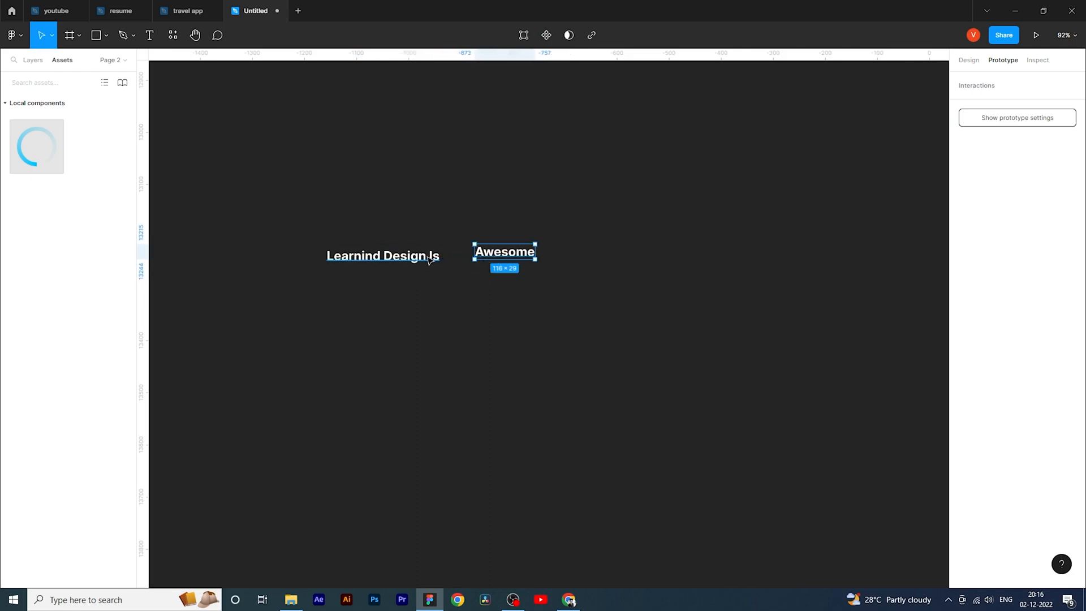
- Align both text layers on their vertical centers and set the horizontal spacing between them to 16
left_click(383, 255, "shift")
left_click(968, 60)
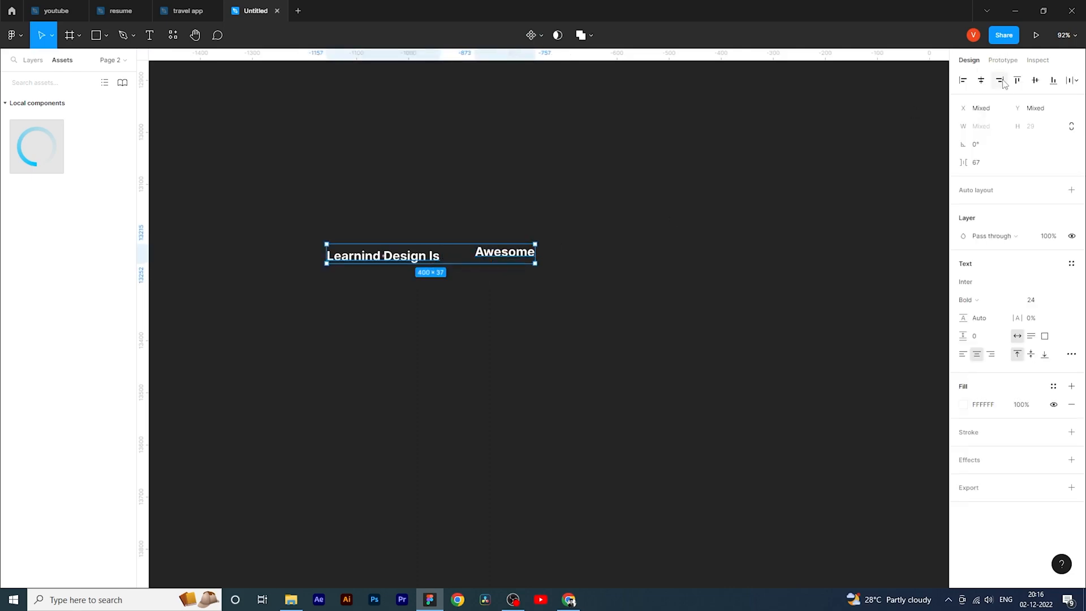
left_click(1034, 80)
left_click(988, 164)
type("16")
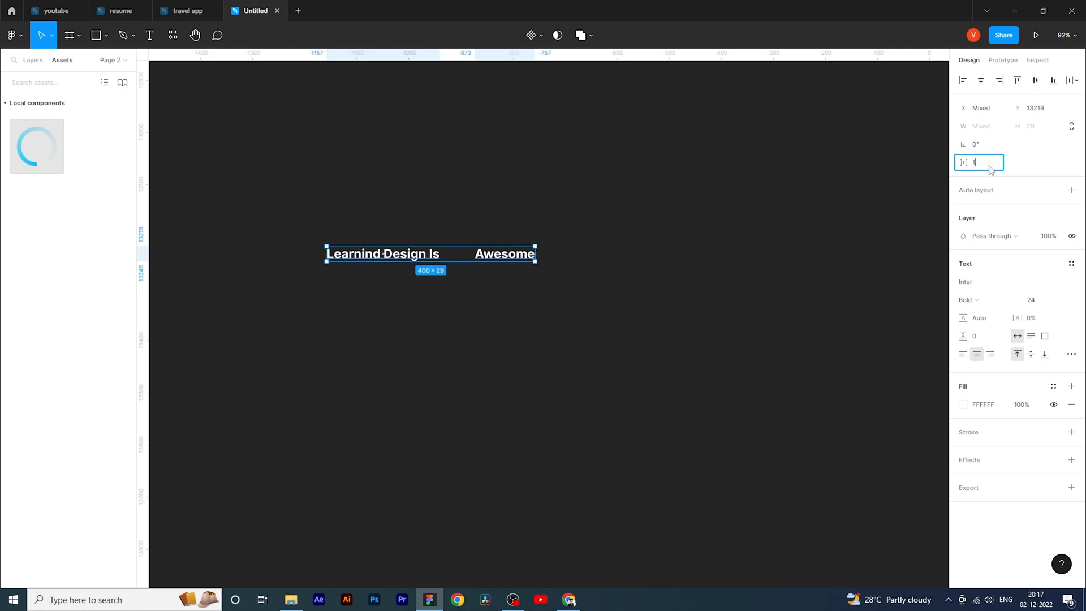
key("Return")
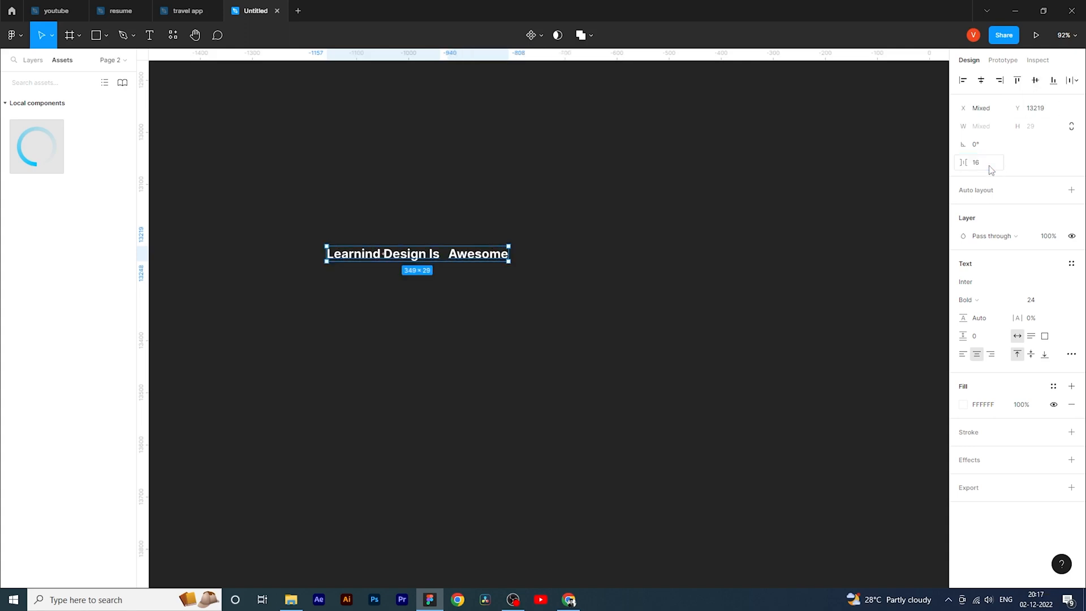
left_click(540, 350)
- Wrap the "Awesome" text in an auto layout frame with its vertical padding set to 0
left_click(497, 259)
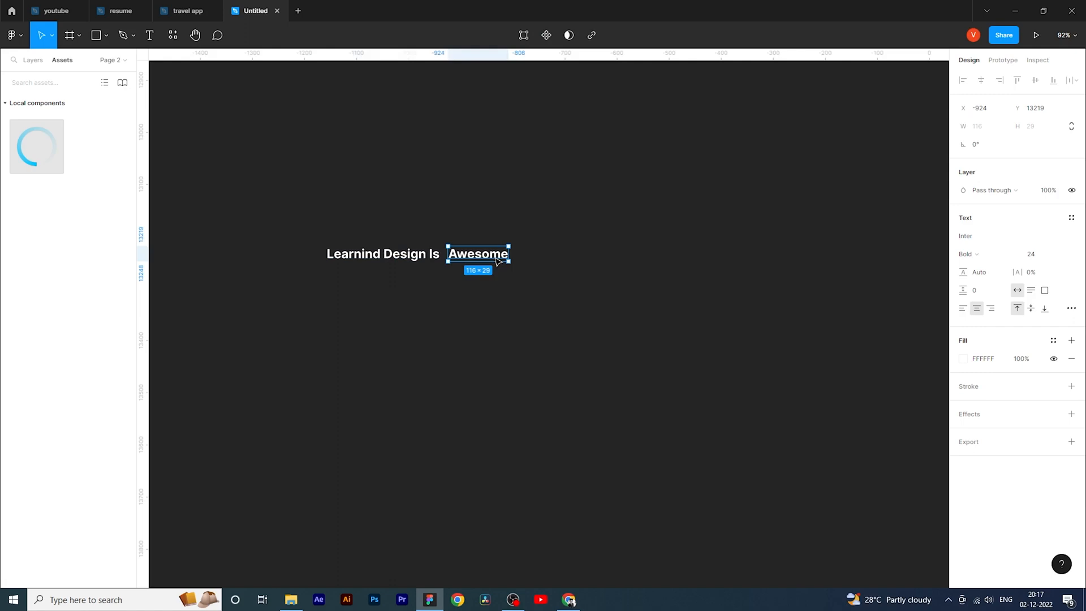
key("shift+a")
left_click(1035, 287)
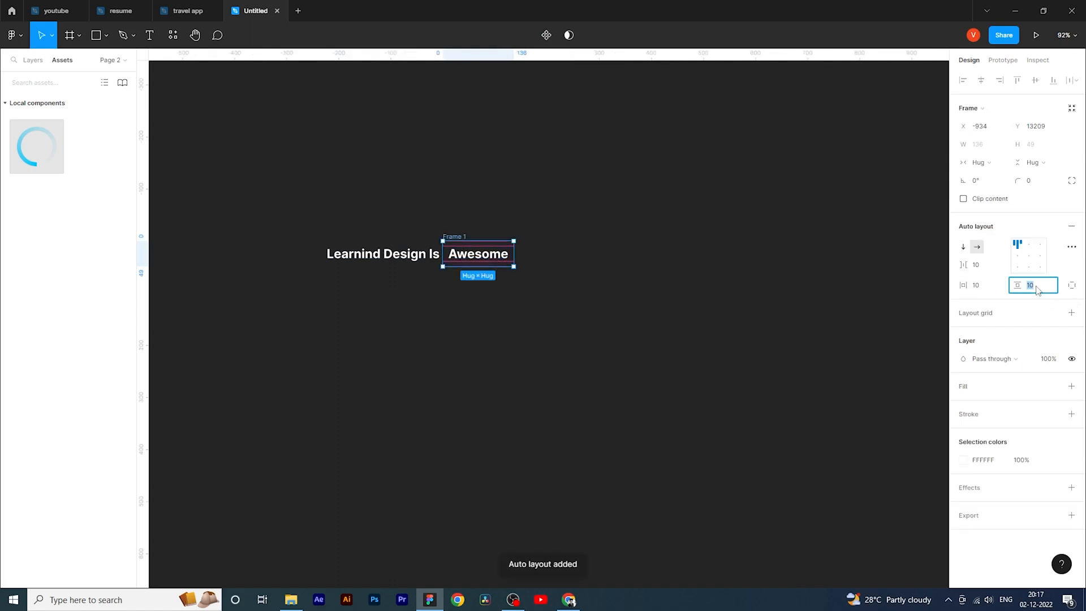
key("Return")
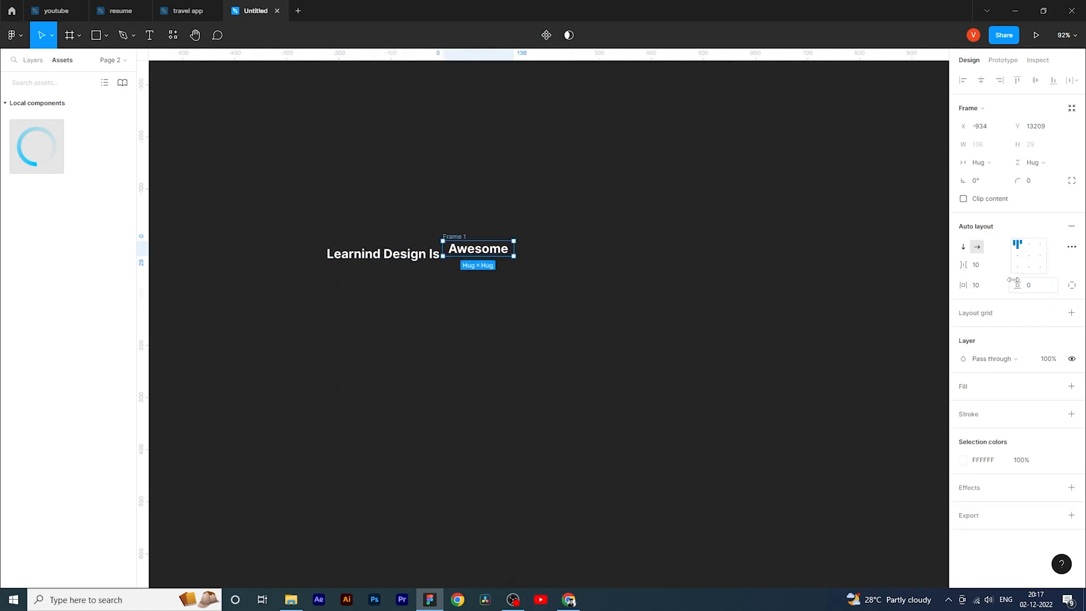
- Align the "Awesome" frame and the "Learnind Design Is" text on their vertical centers
left_click(384, 256, "shift")
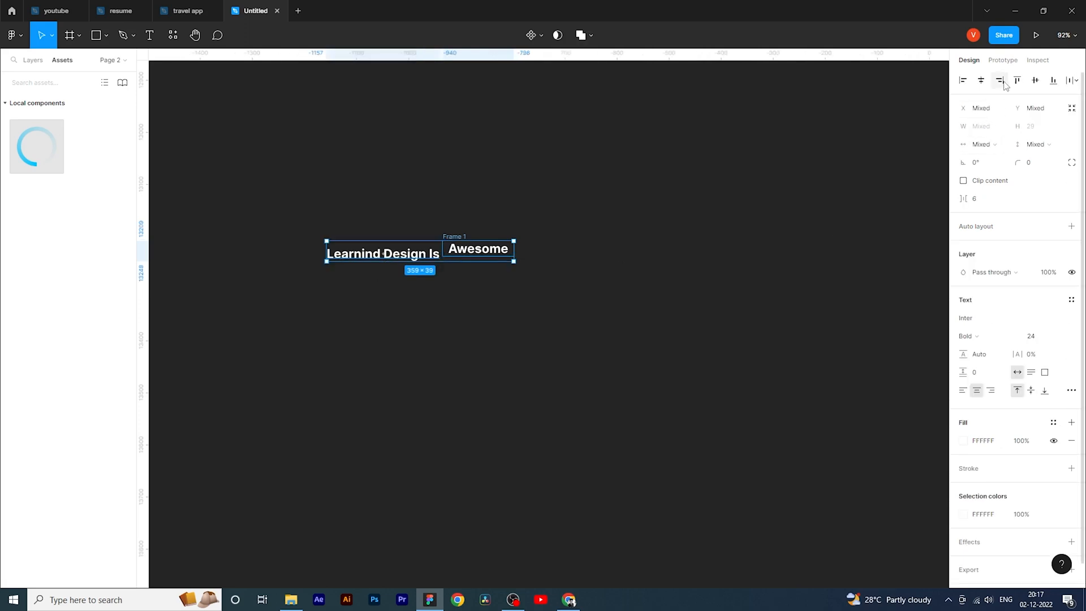
left_click(1035, 80)
left_click(586, 366)
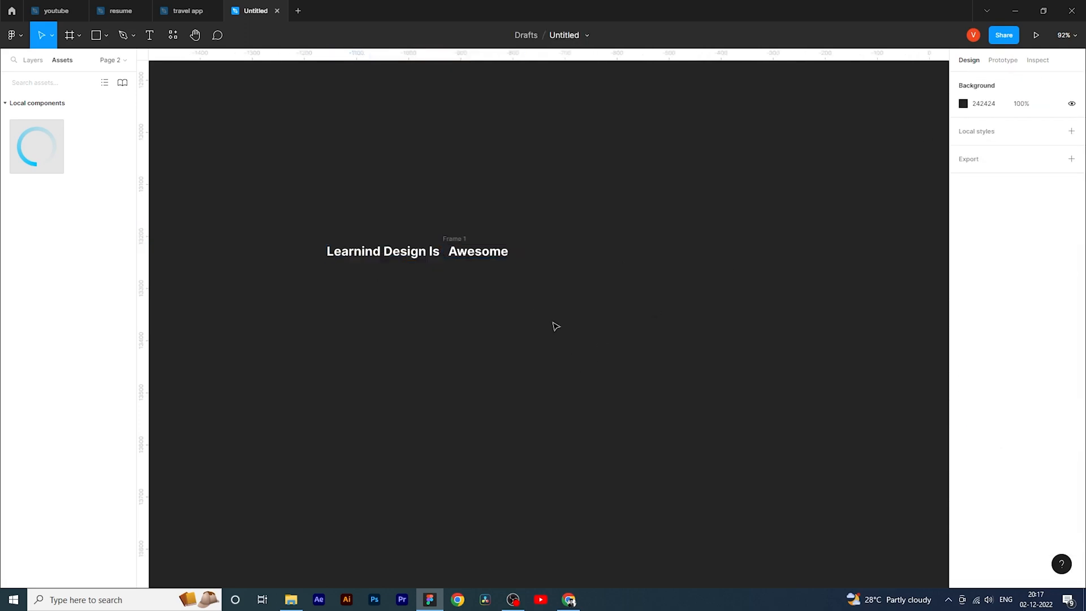
- Duplicate the "Awesome" frame three times, stacking the copies evenly in a column below the original
left_click(463, 254)
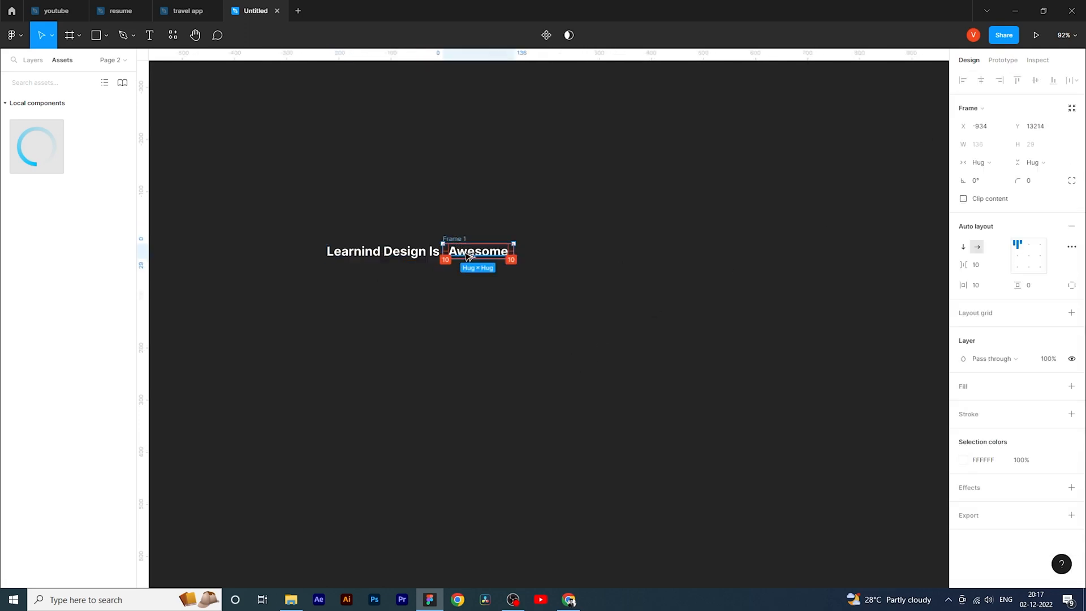
left_click_drag(472, 243, 491, 282)
key("ctrl+d")
key("ctrl+d")
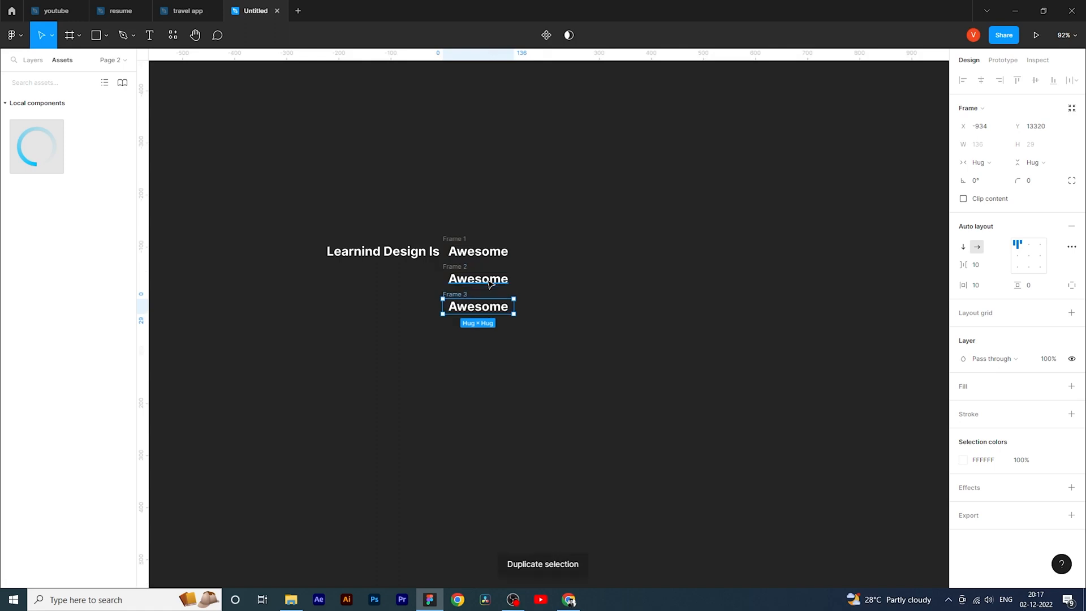
- Change the texts of the three copies, from upper to lower, to "Lovely", "Superfast" and "Superfun"
double_click(487, 281)
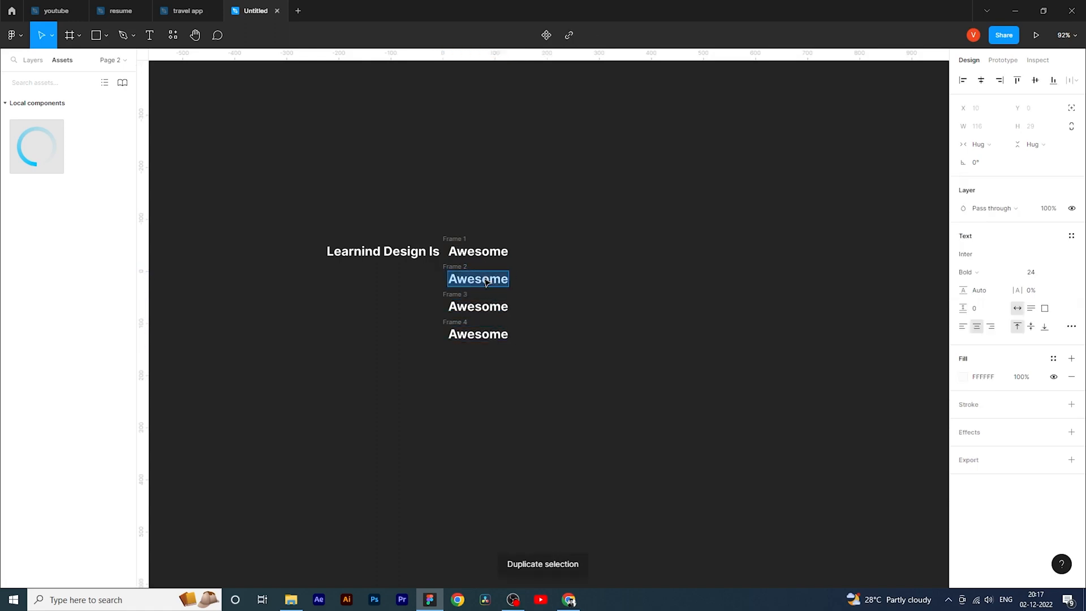
type("Love")
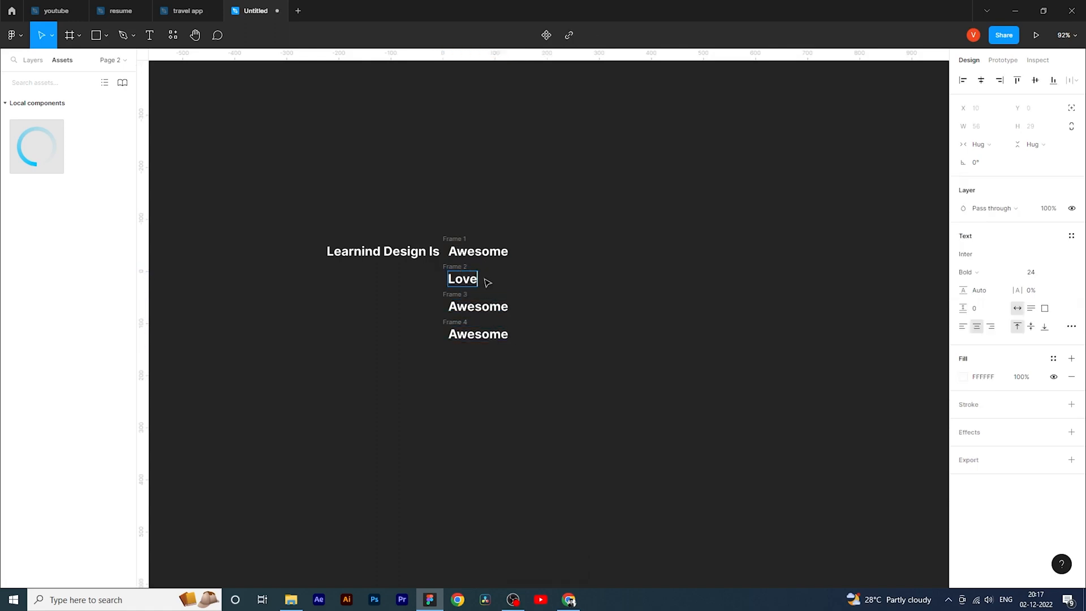
type("ly")
double_click(477, 306)
type("Sup")
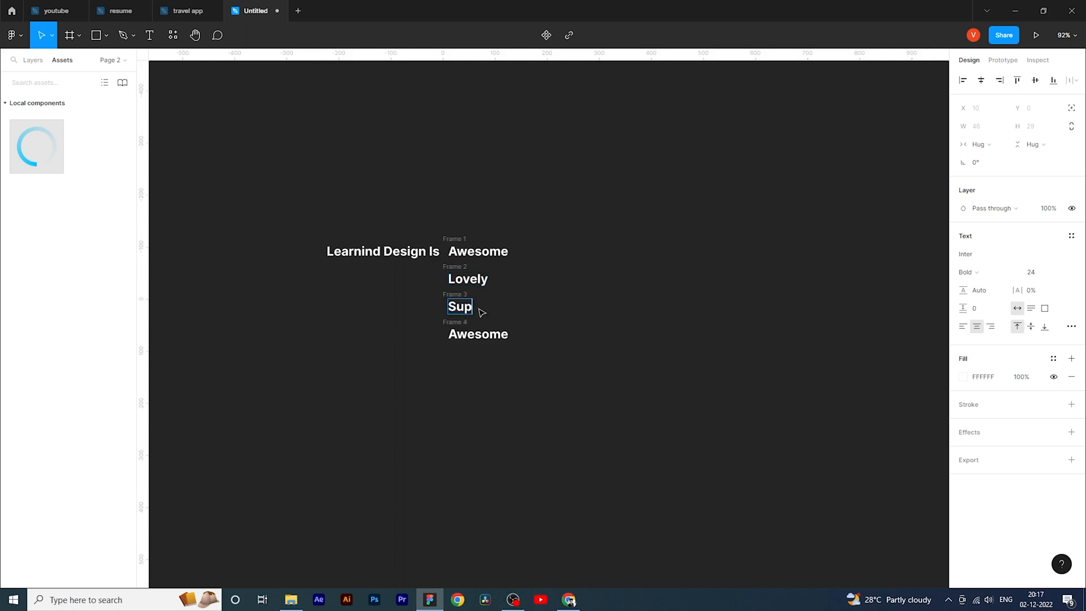
type("erfast")
double_click(477, 333)
type("Superfun")
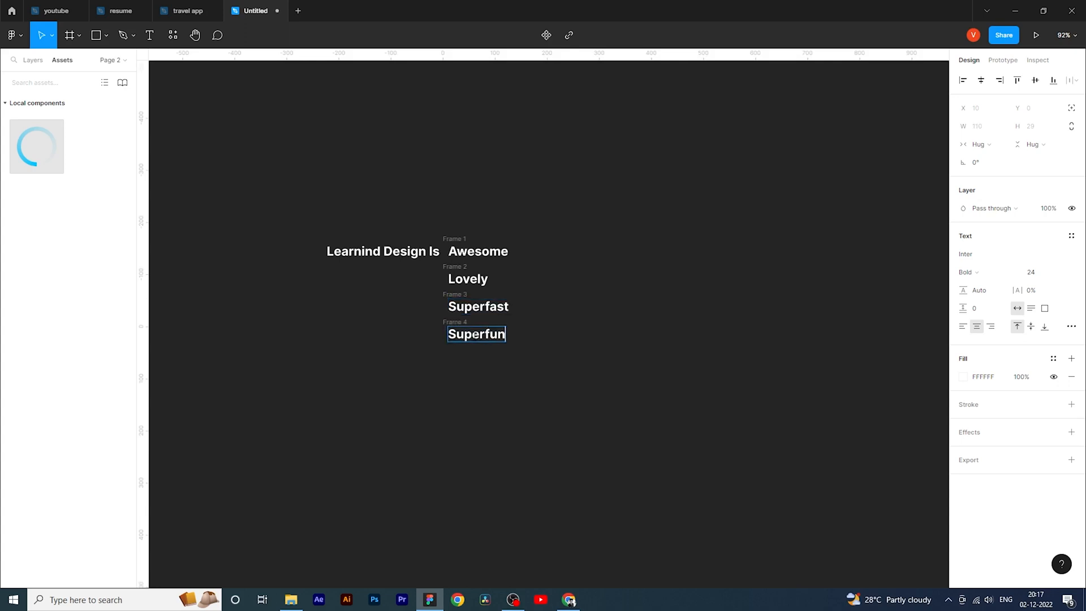
key("Escape")
left_click(504, 385)
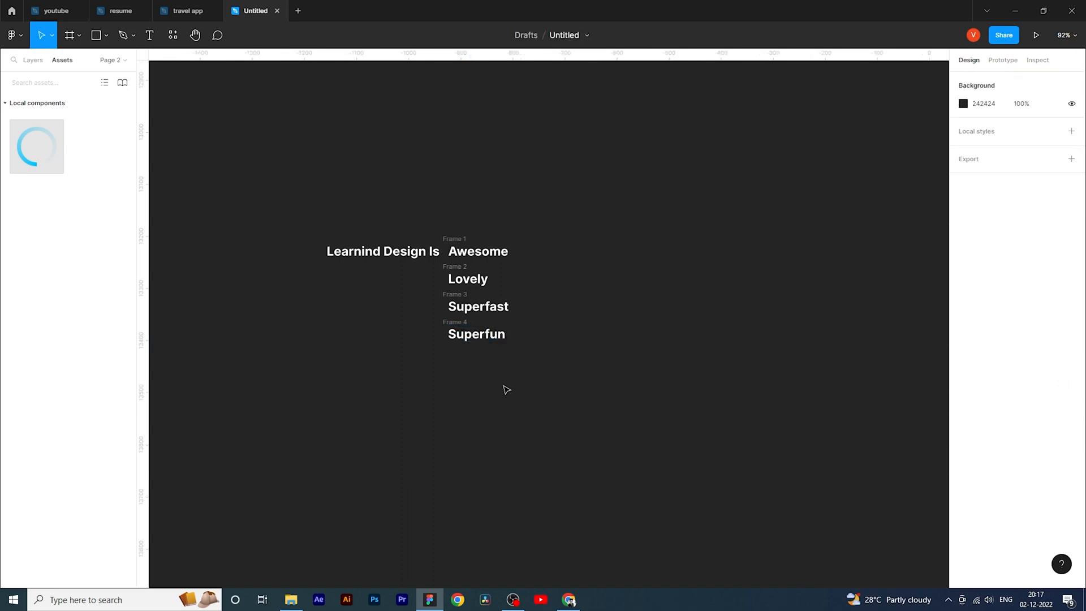
- Enclose the four stacked word frames together in one new frame
left_click(463, 323)
left_click(461, 295, "shift")
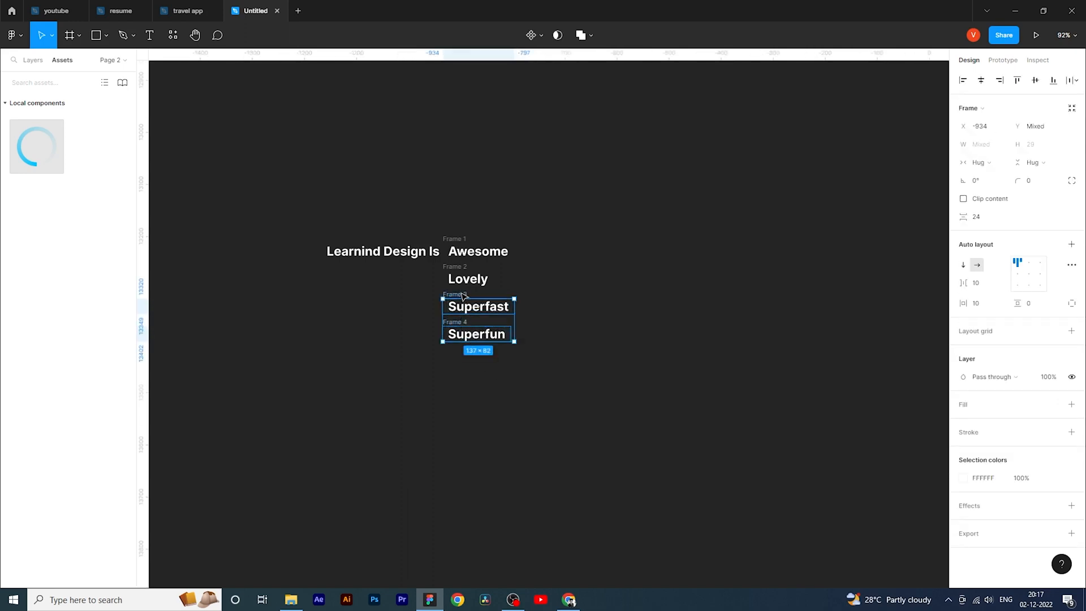
left_click(457, 267, "shift")
left_click(458, 242, "shift")
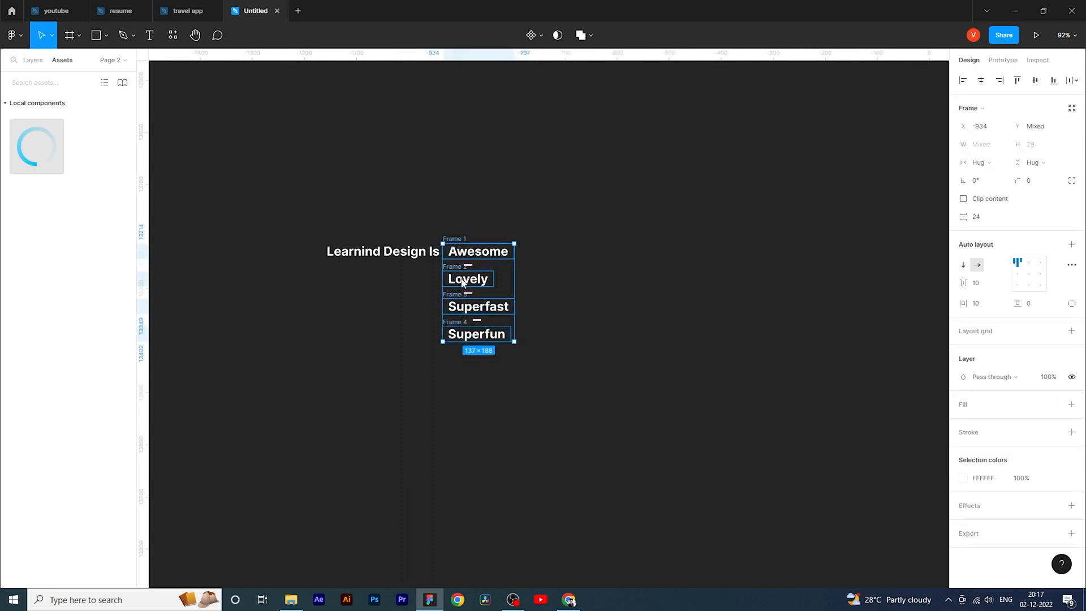
right_click(458, 244)
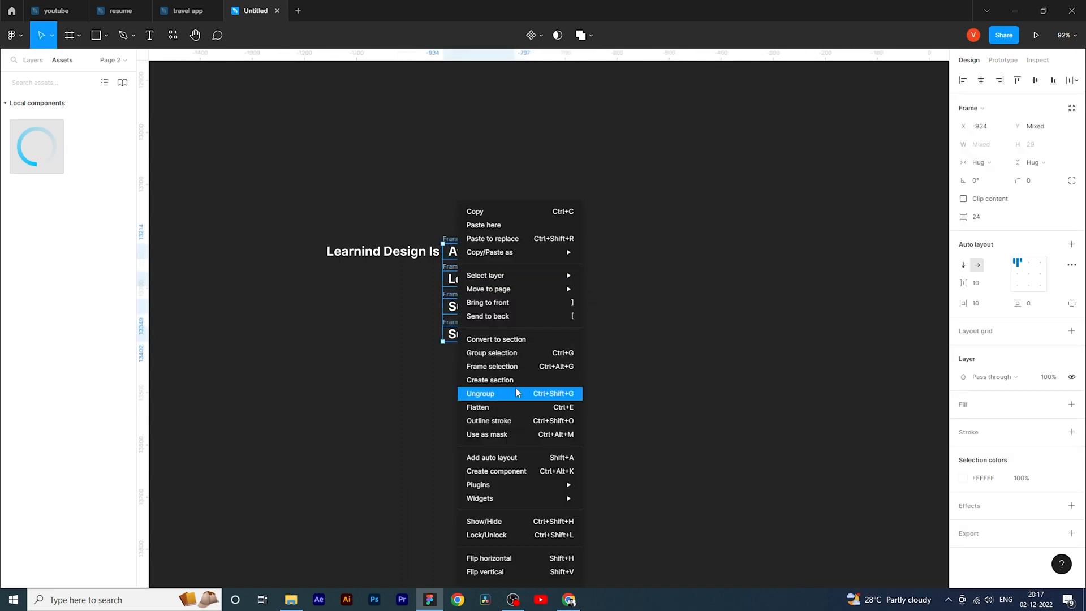
left_click(492, 366)
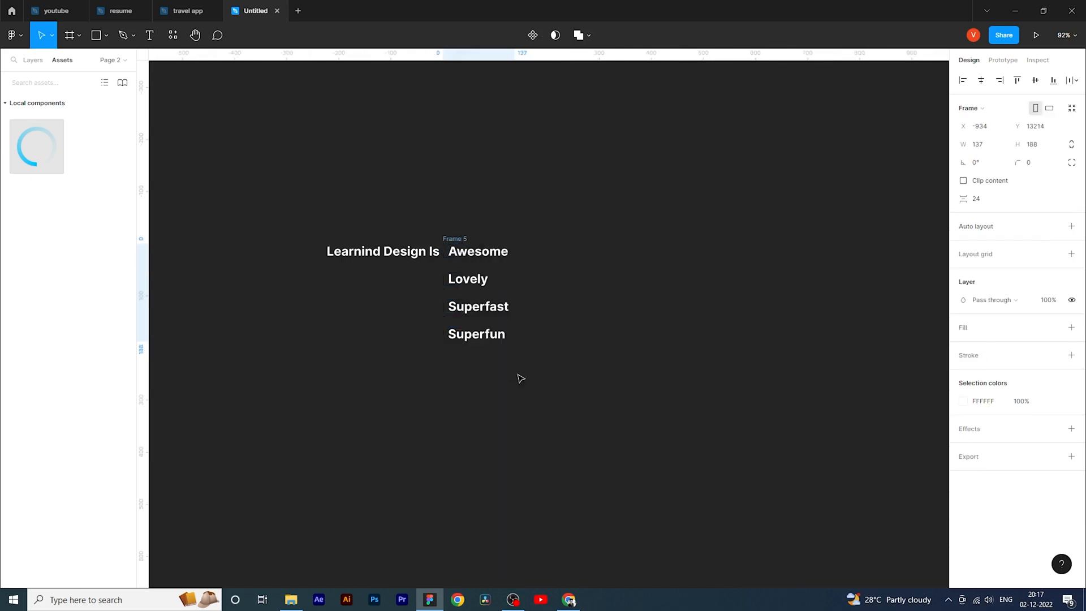
- Combine the "Learnind Design Is" text and the frame of stacked words in an auto layout
left_click(384, 261, "shift")
right_click(383, 260)
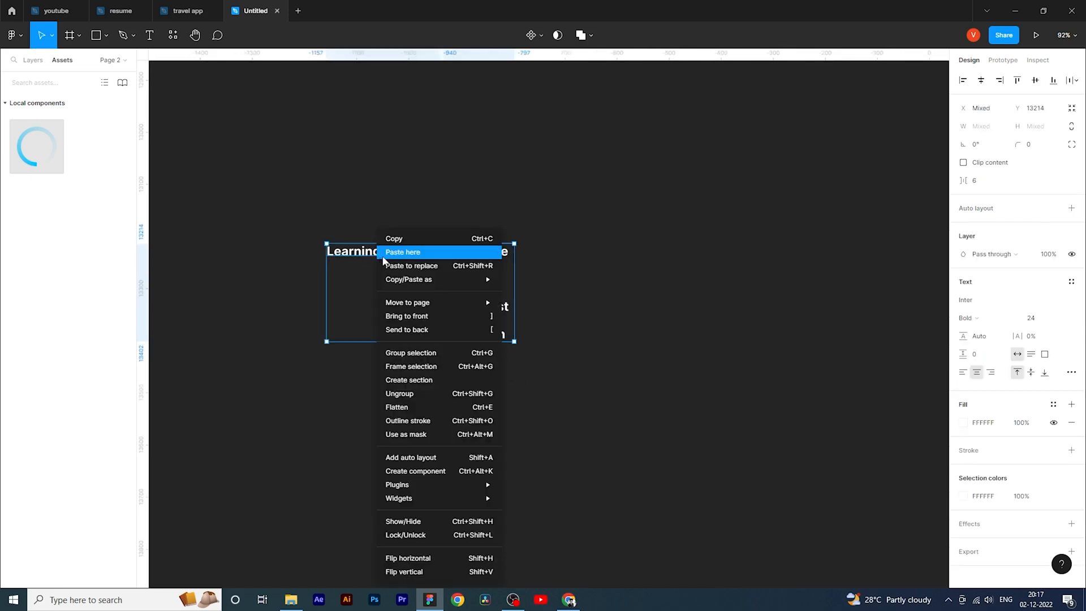
left_click(459, 458)
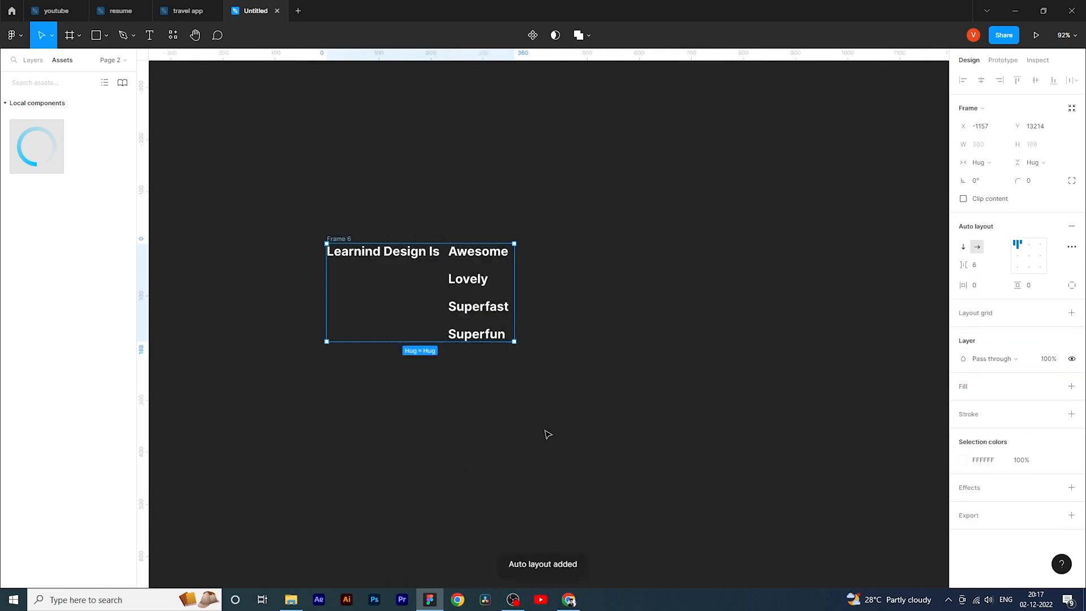
key("Escape")
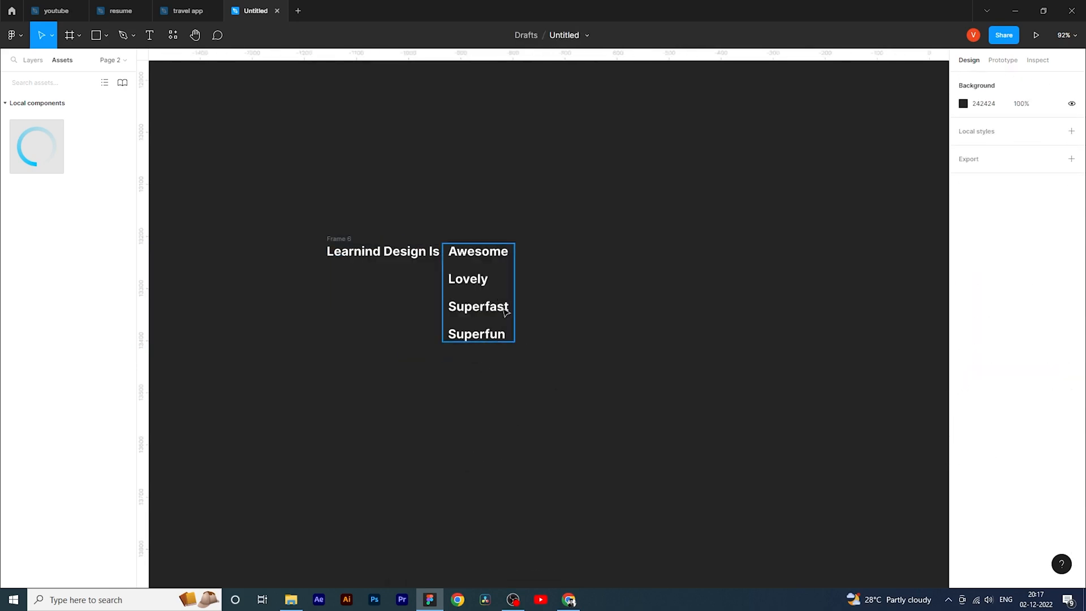
- Recolor "Awesome" with the light blue document color and "Lovely" with the purple one, 9747FF
left_click(463, 251, "ctrl")
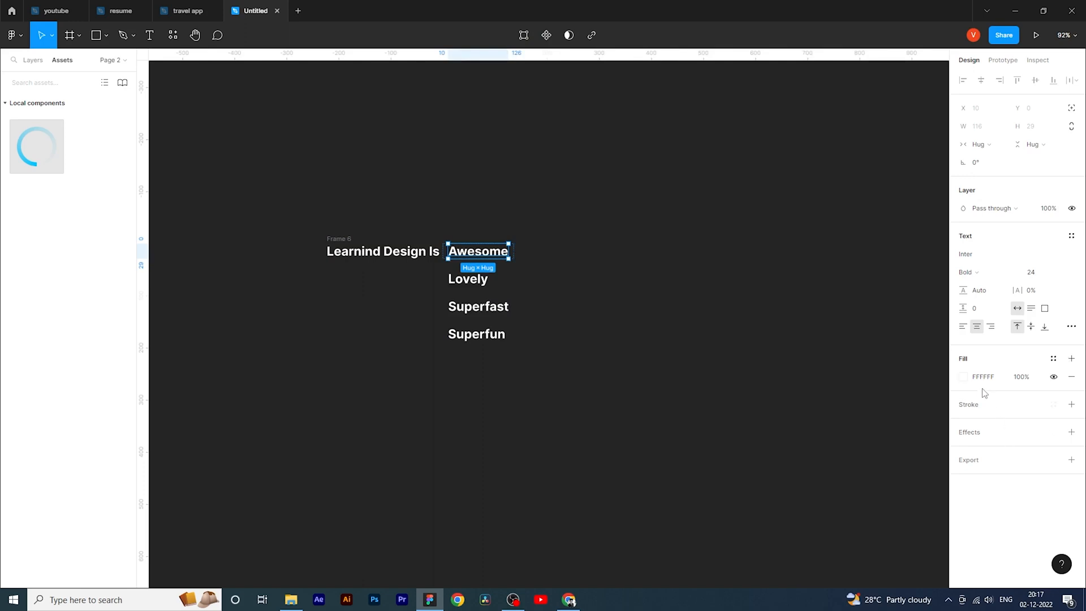
left_click(962, 377)
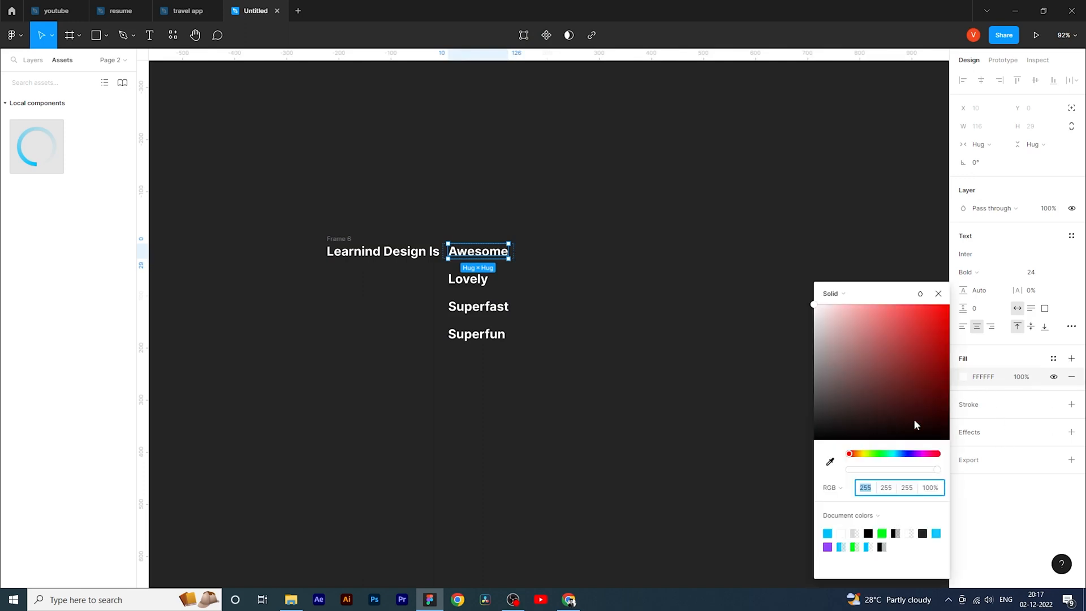
left_click(827, 532)
left_click(468, 279)
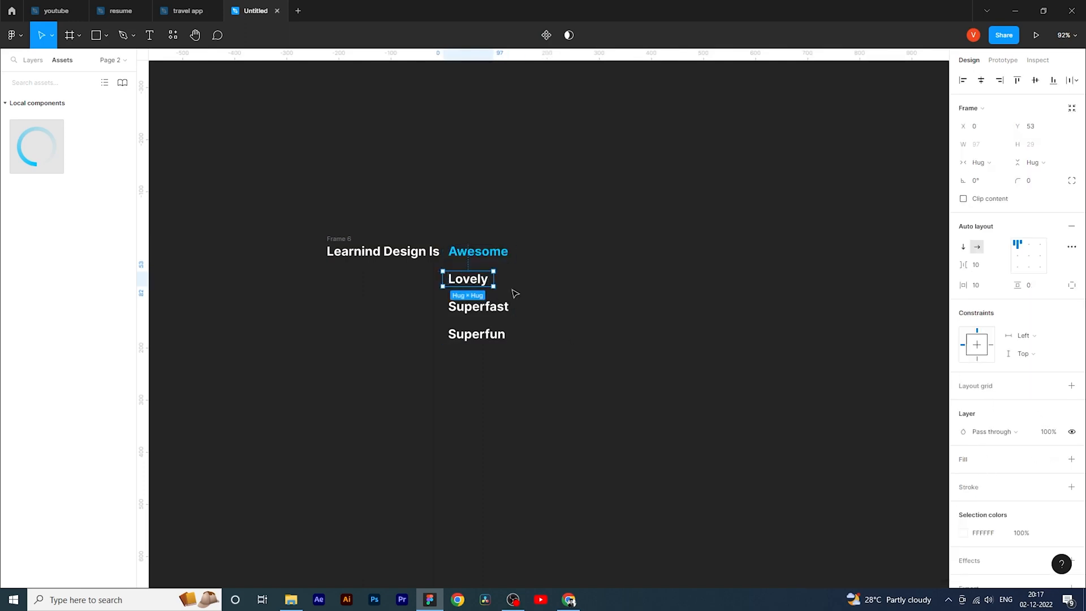
left_click(964, 534)
left_click(828, 546)
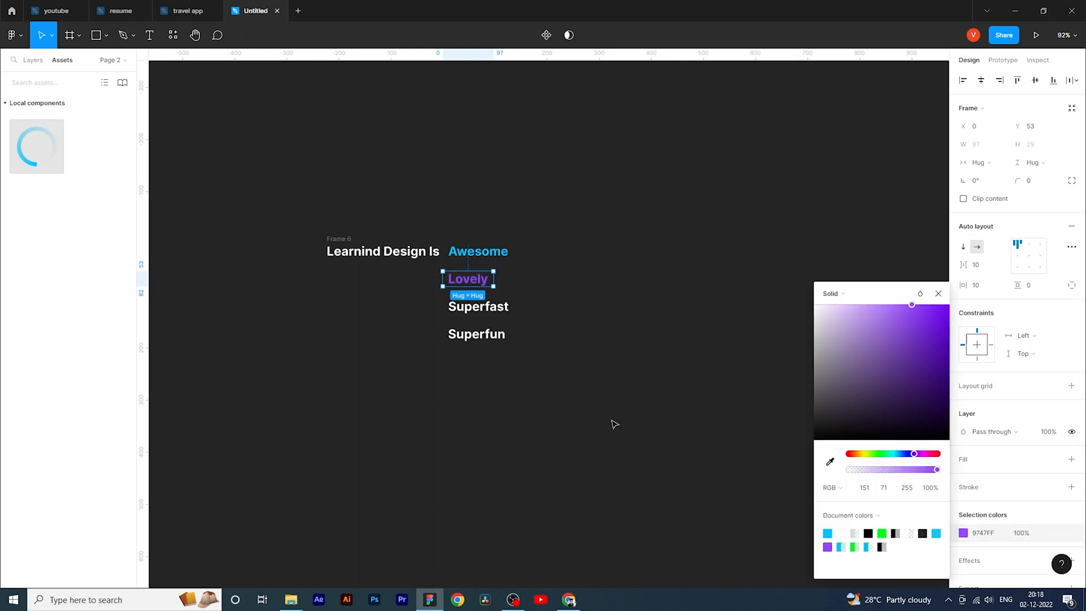
- Recolor the word "Superfast" with the green document color, 00FF19
left_click(486, 307)
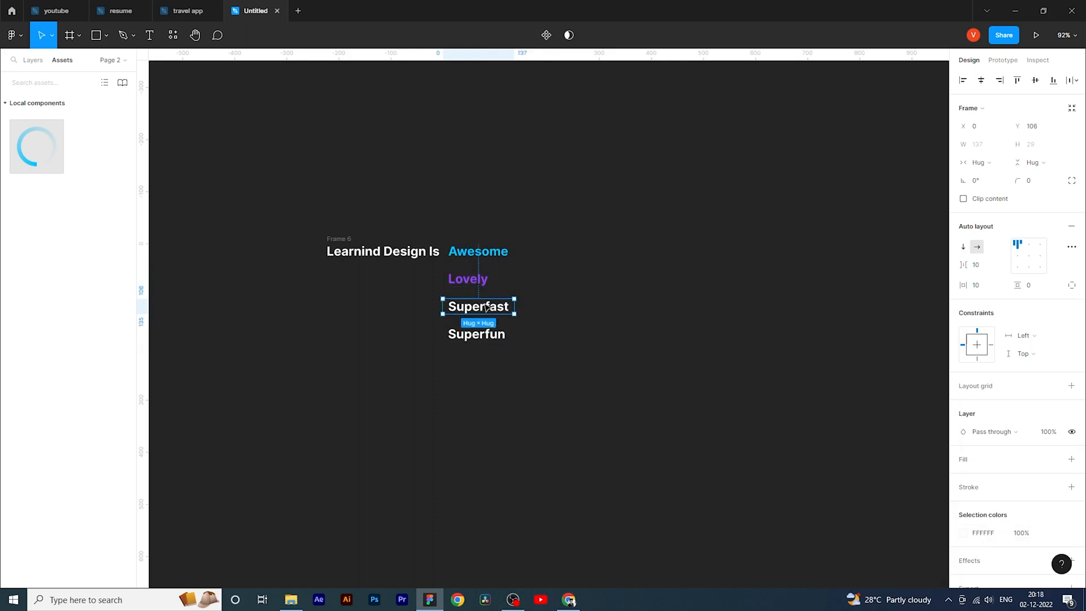
left_click(963, 533)
left_click(882, 533)
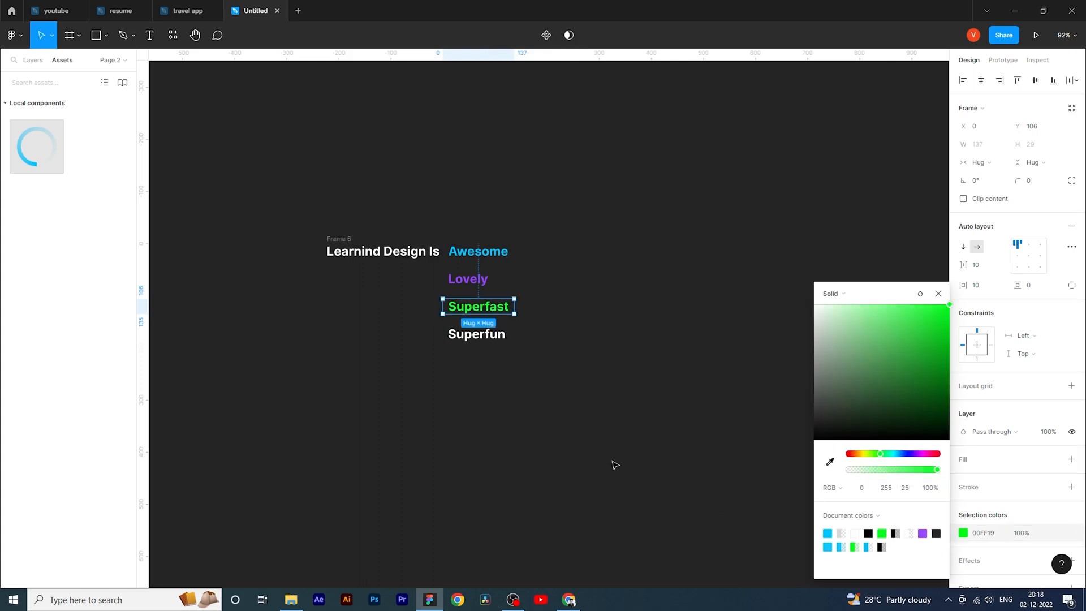
left_click(476, 334)
left_click(963, 533)
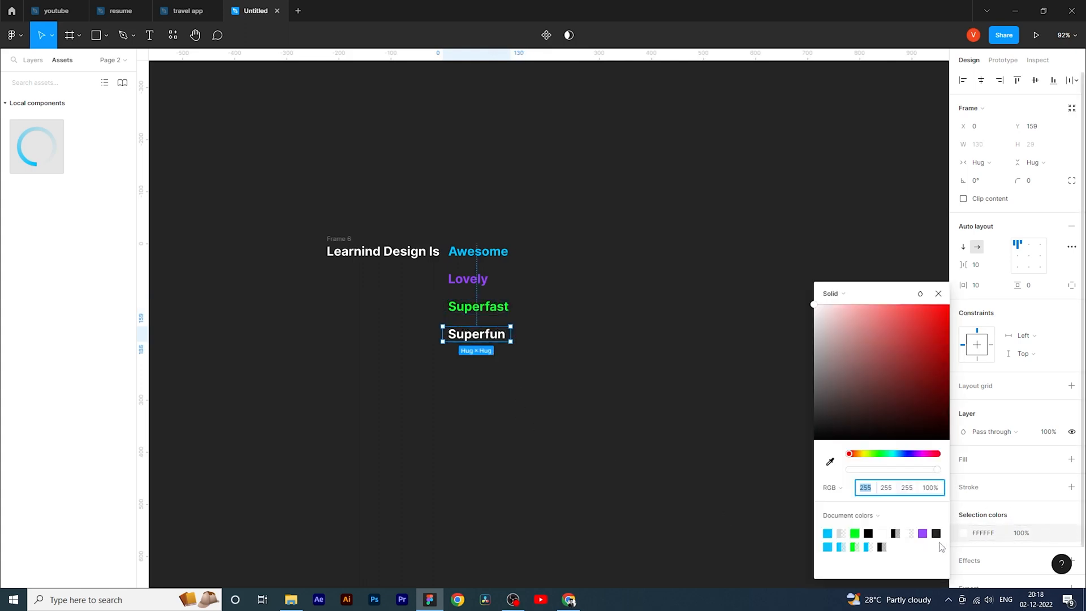
left_click(935, 533)
left_click(870, 534)
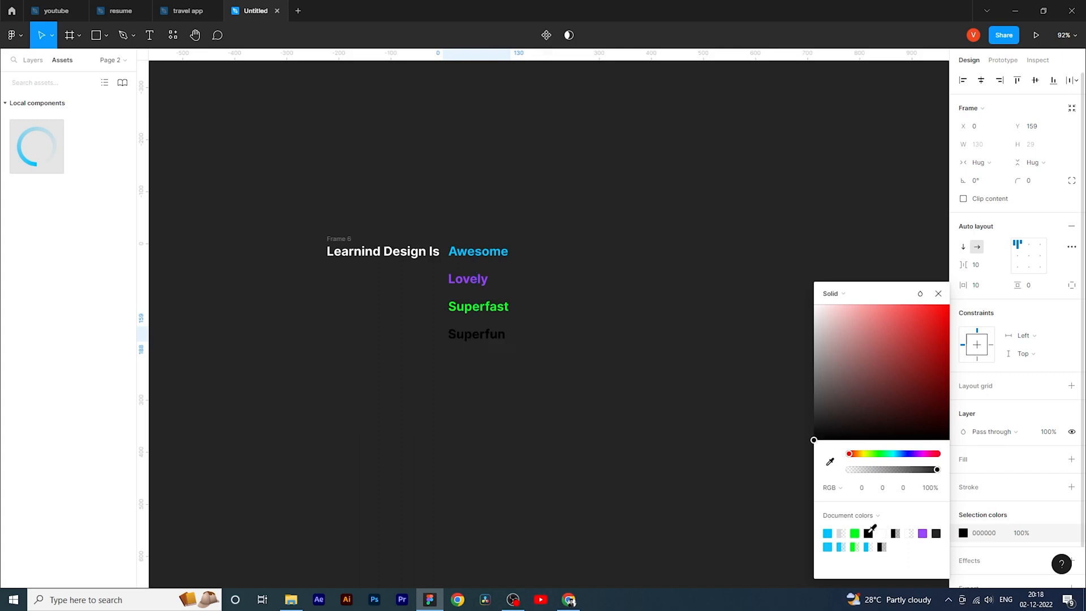
left_click(639, 466)
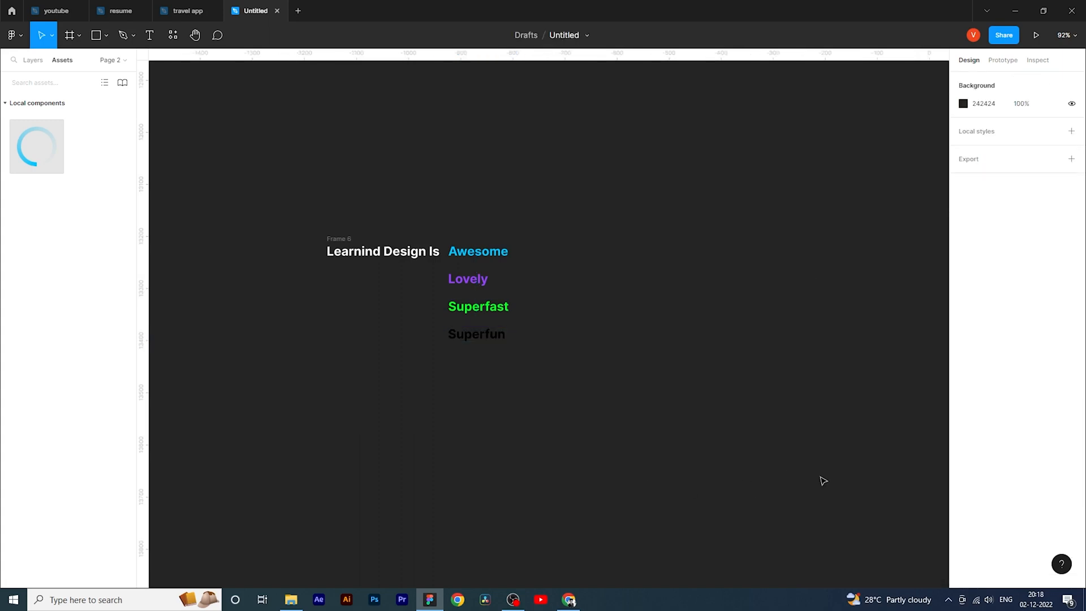
double_click(476, 336)
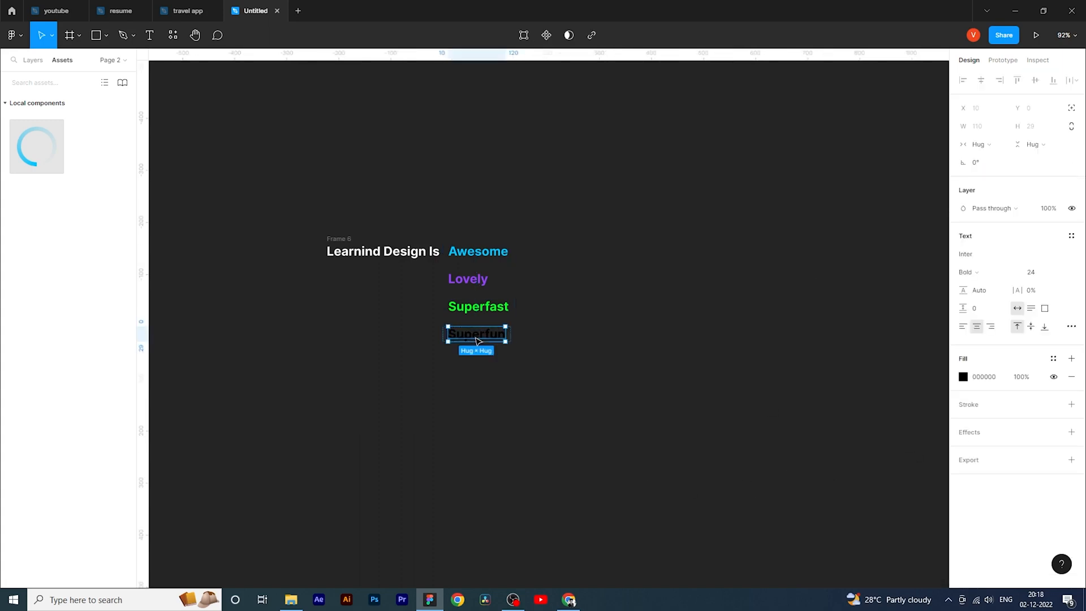
left_click(989, 376)
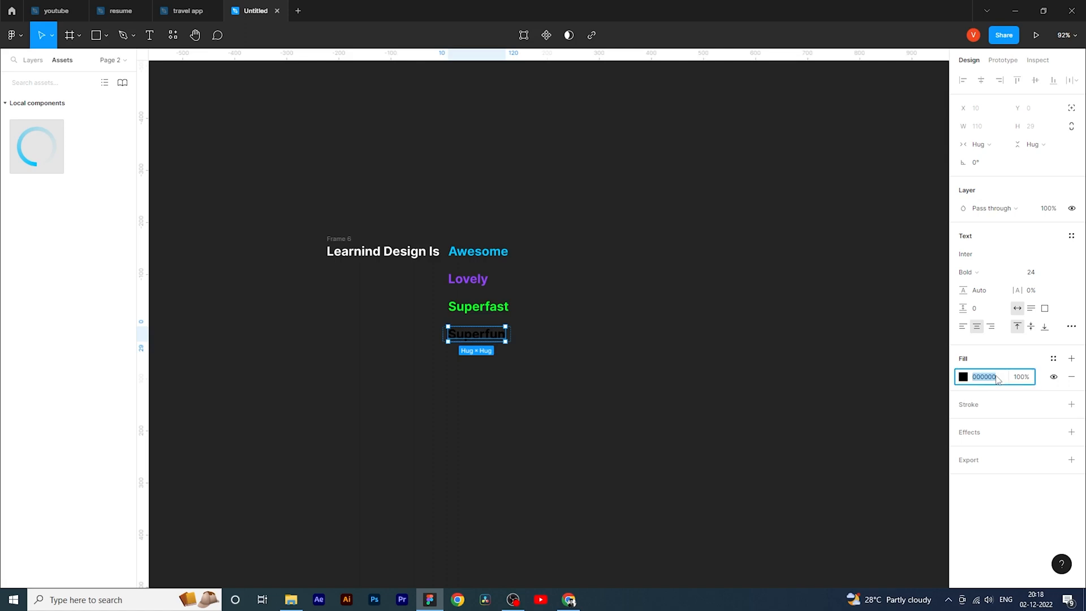
type("ffffff")
key("Return")
key("Escape")
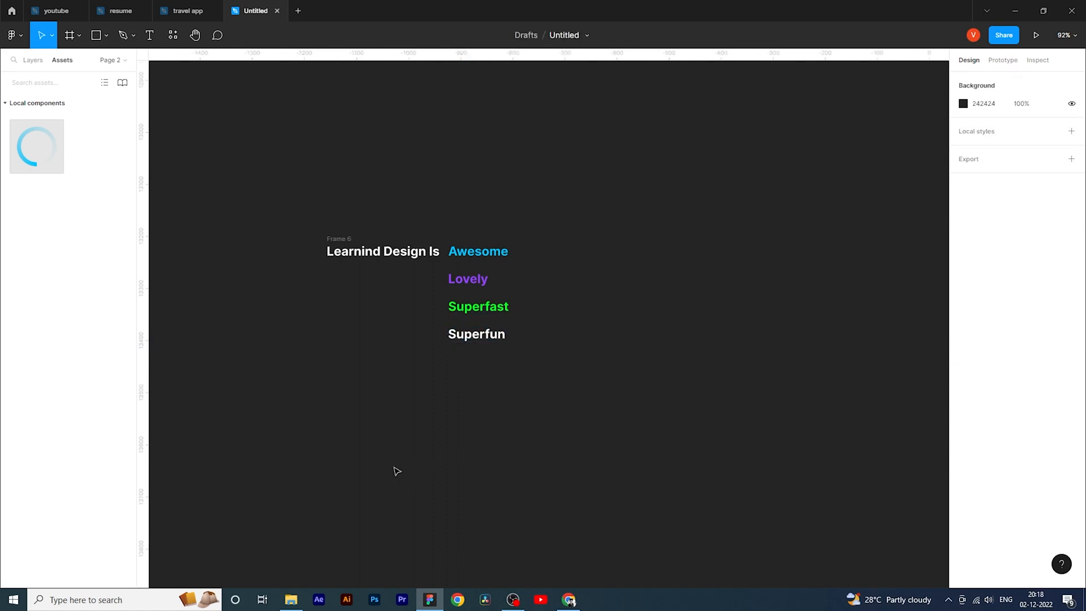
- Recolor the "Superfun" text with a custom red fill, BE2020
double_click(481, 338)
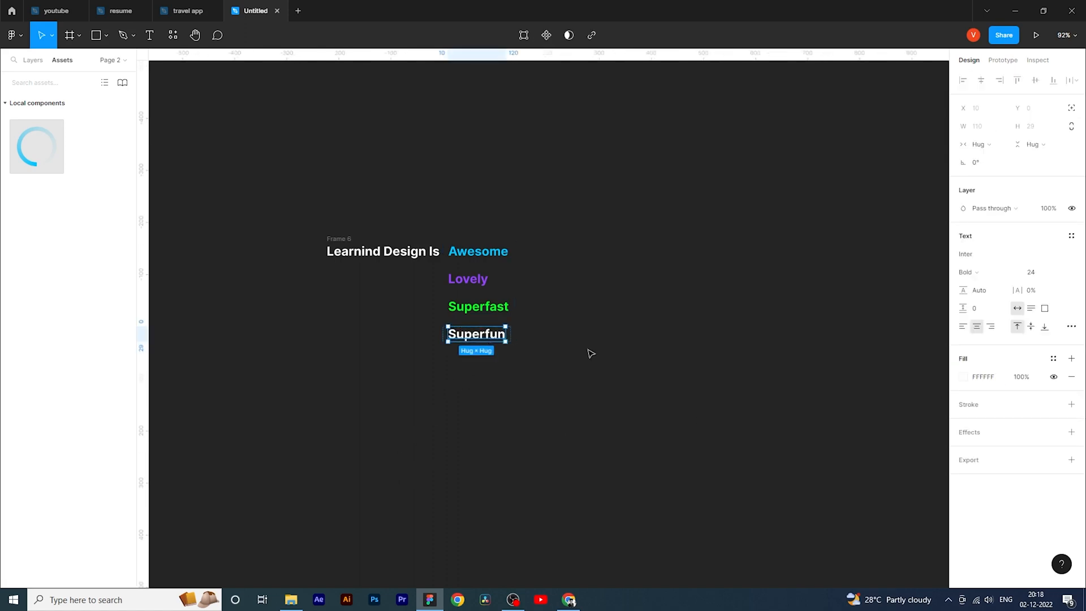
left_click(964, 377)
left_click(922, 340)
left_click(619, 432)
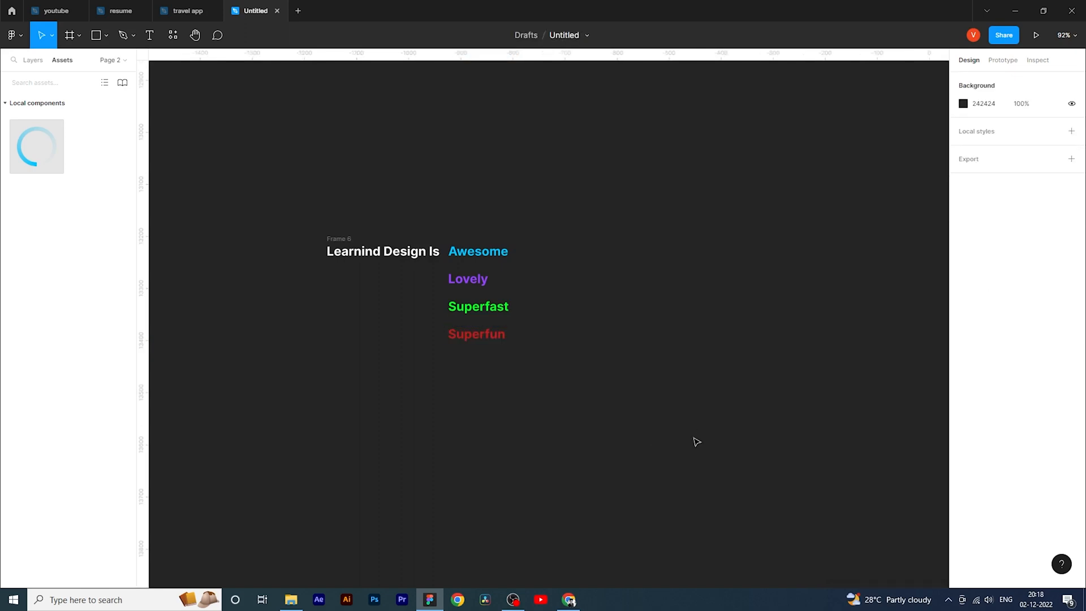
- Shrink the outer headline frame to a height of 29 so it encloses only the "Awesome" line, and clip its content
left_click(347, 243)
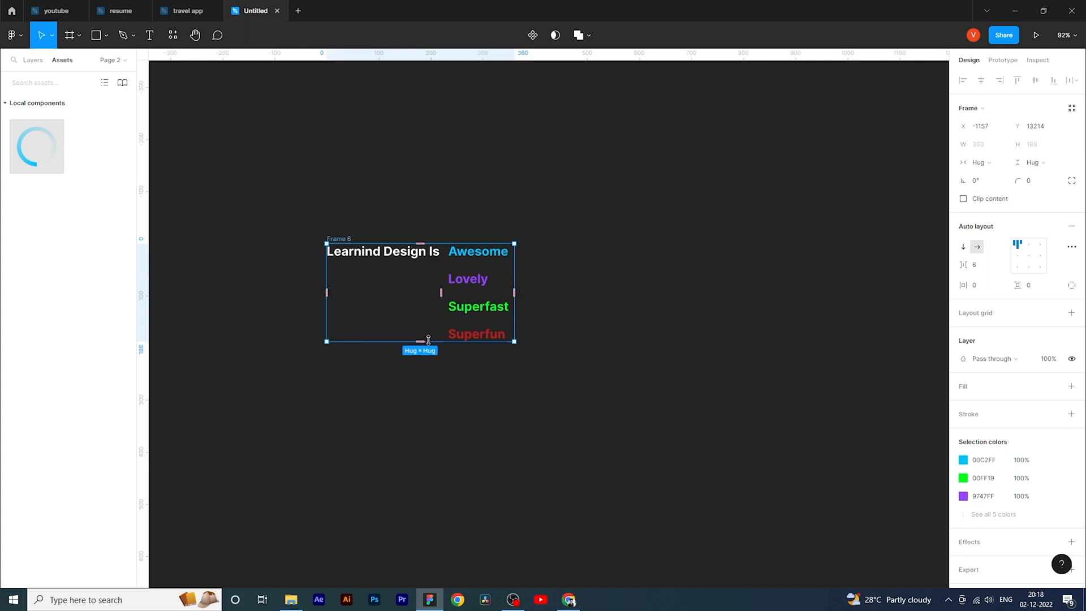
left_click_drag(424, 341, 448, 258)
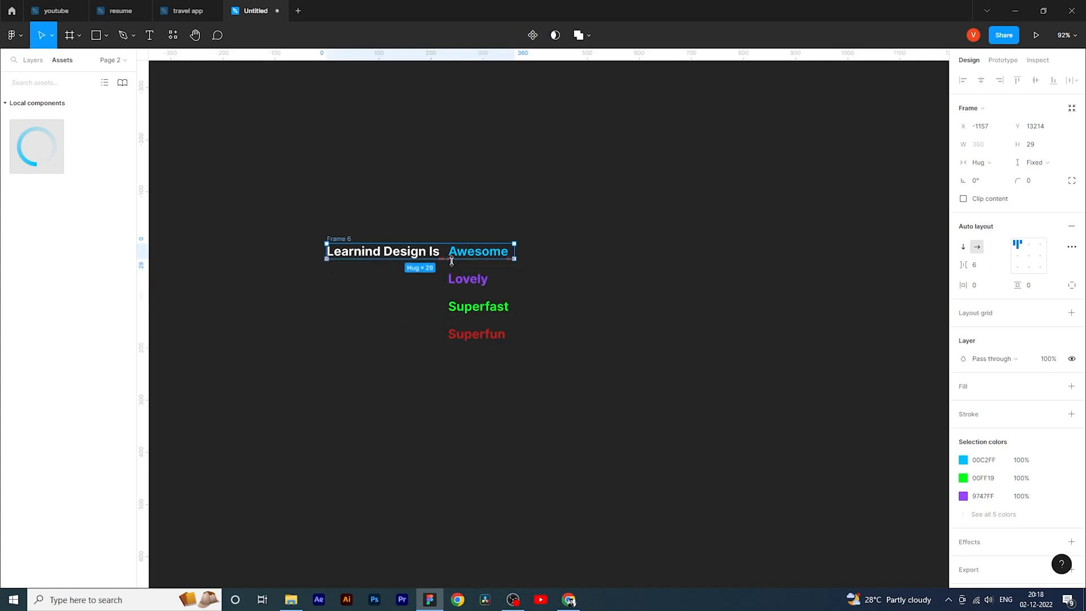
left_click(963, 199)
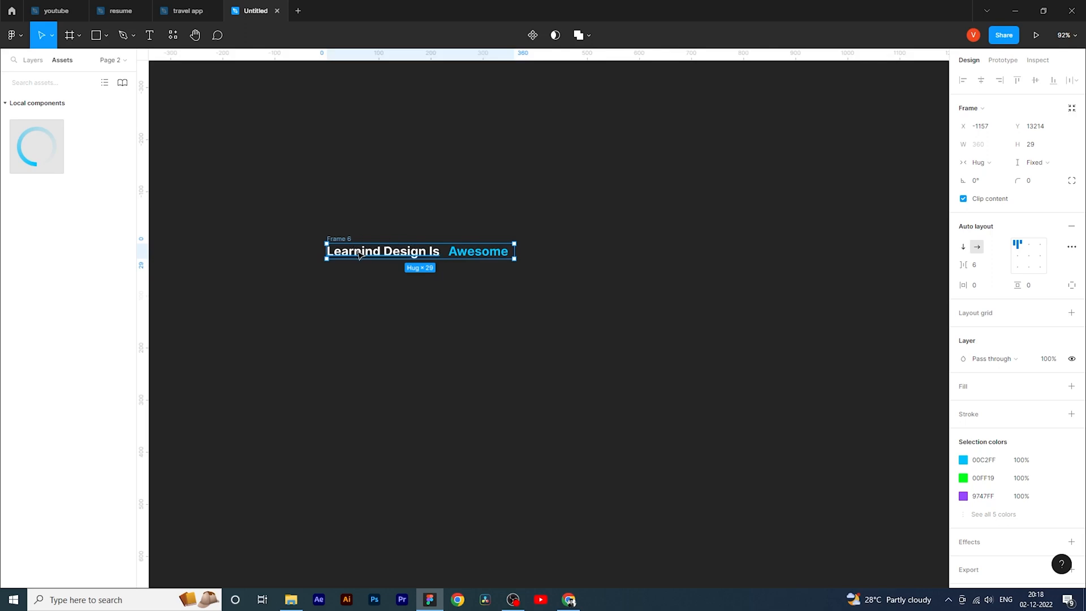
- Duplicate the clipped headline frame three times straight below the original, with equal spacing
left_click_drag(359, 255, 372, 323)
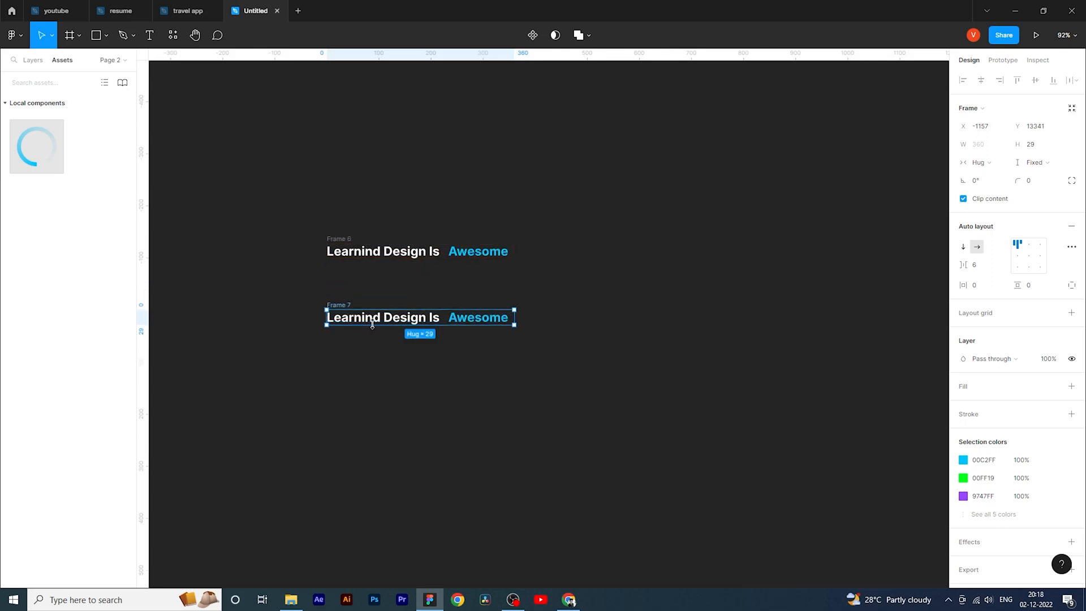
key("ctrl+d")
key("ctrl+d")
left_click(538, 320)
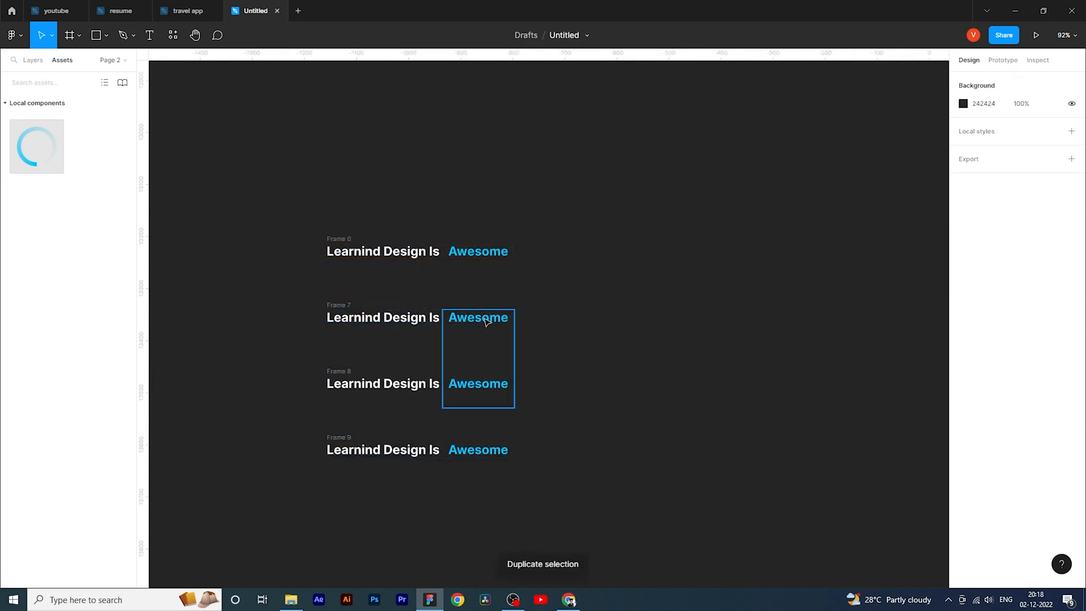
- Remove the auto layout from the three copied headline frames, Frame 7, Frame 8 and Frame 9
left_click(338, 238)
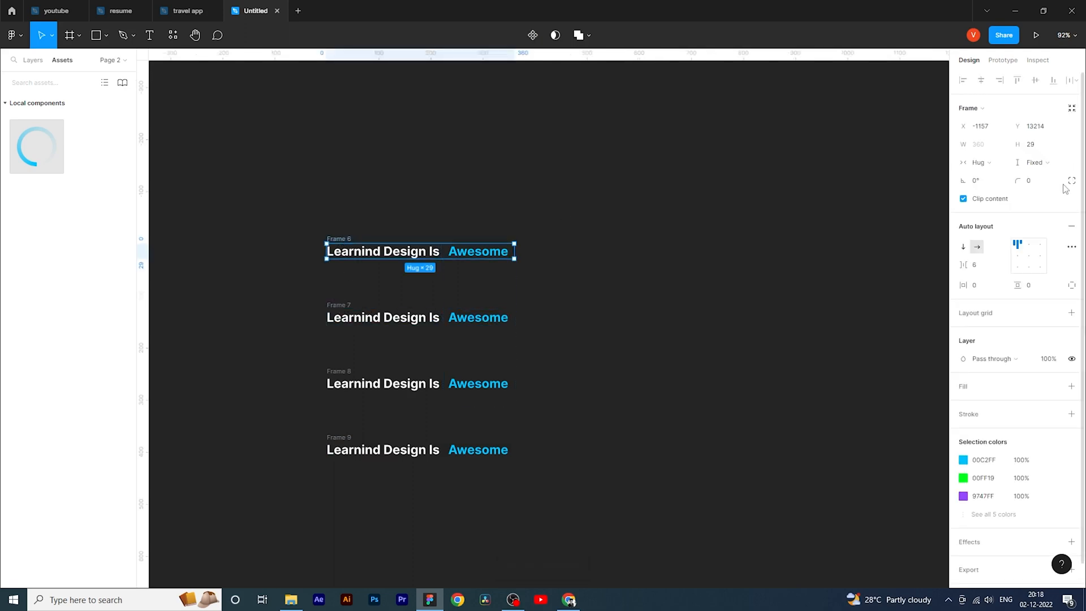
left_click(346, 311)
left_click(1071, 225)
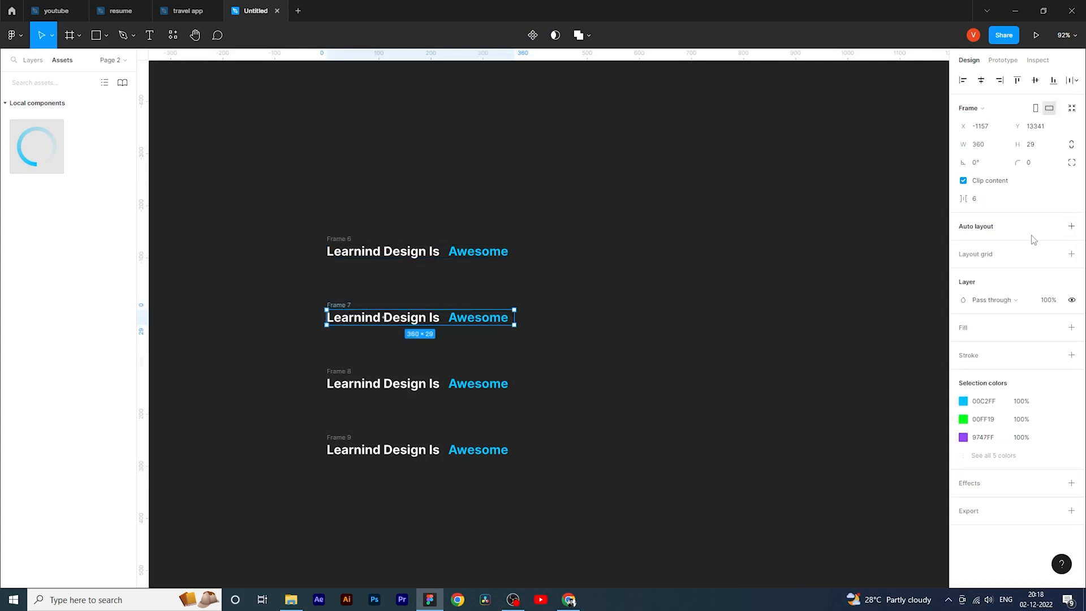
left_click(348, 371)
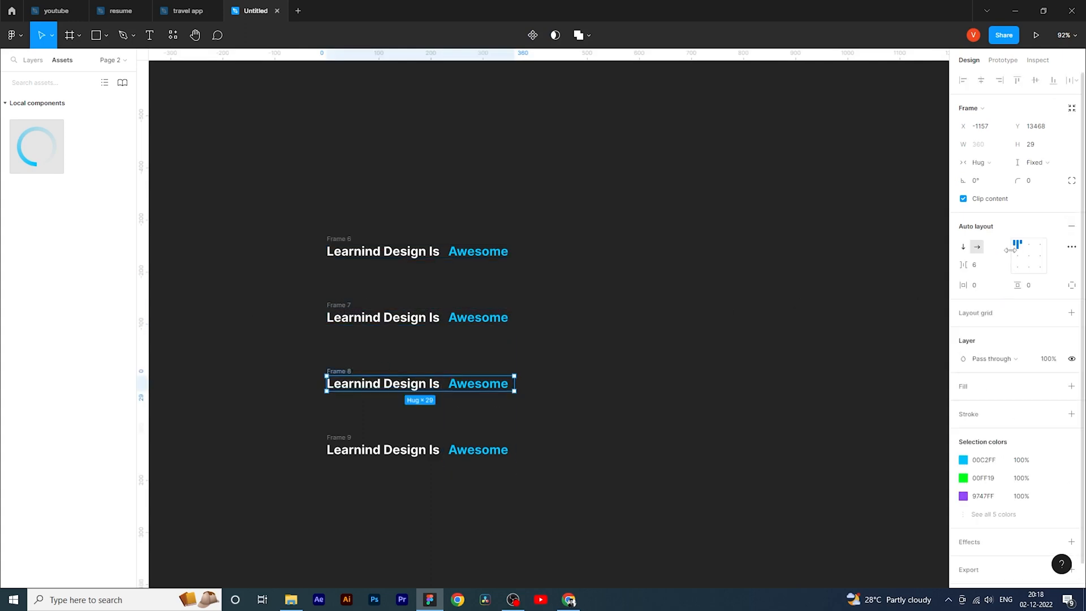
left_click(1070, 226)
left_click(349, 440)
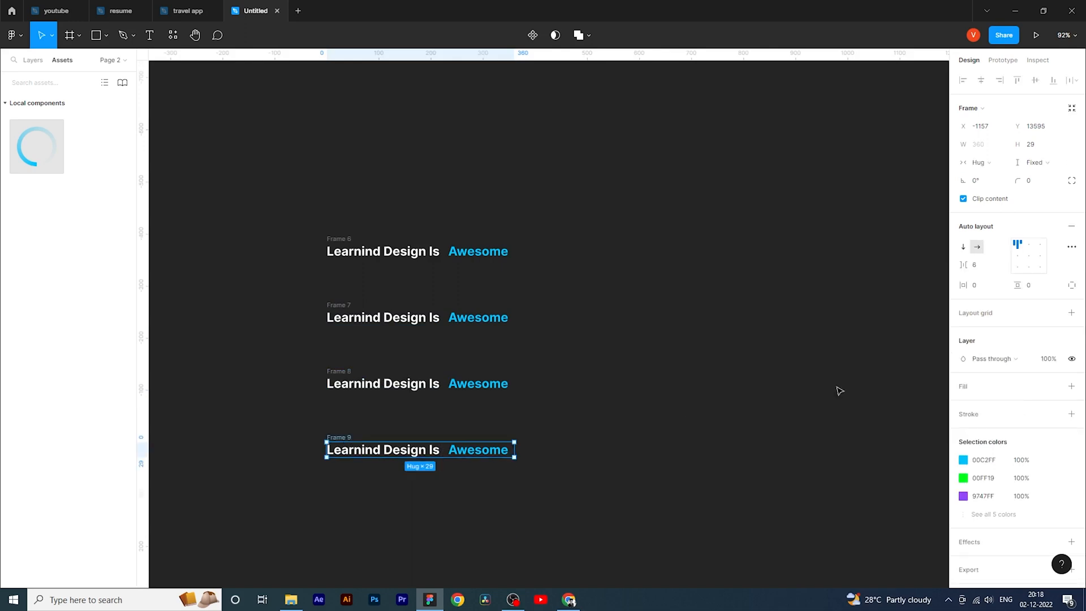
left_click(1071, 226)
- Shift the word stack upward inside Frame 7, 8 and 9 to show "Lovely", "Superfast" and "Superfun" respectively
left_click(500, 325)
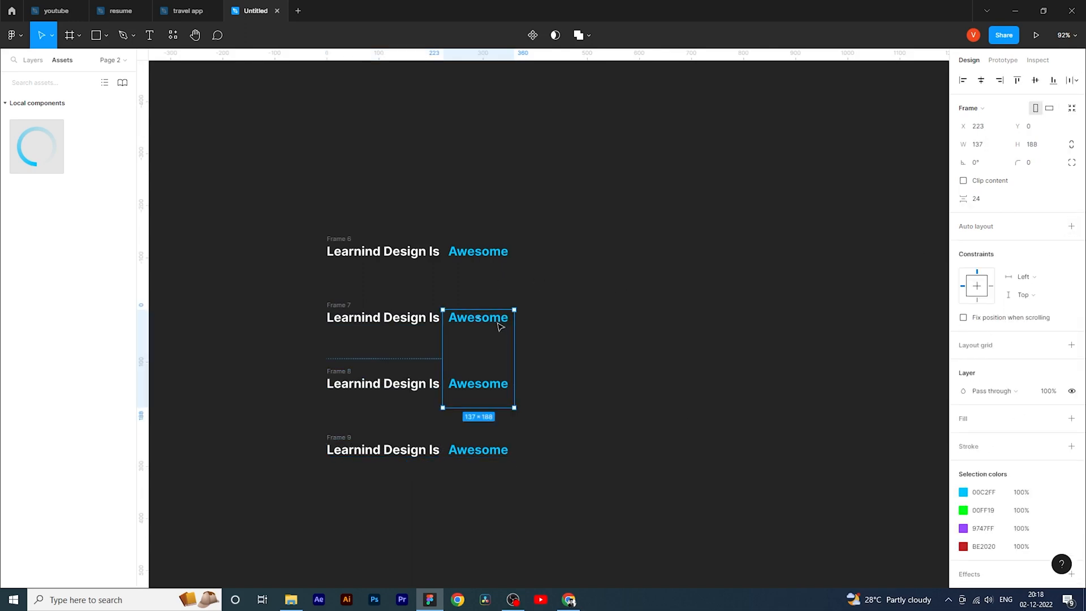
left_click_drag(495, 359, 495, 335)
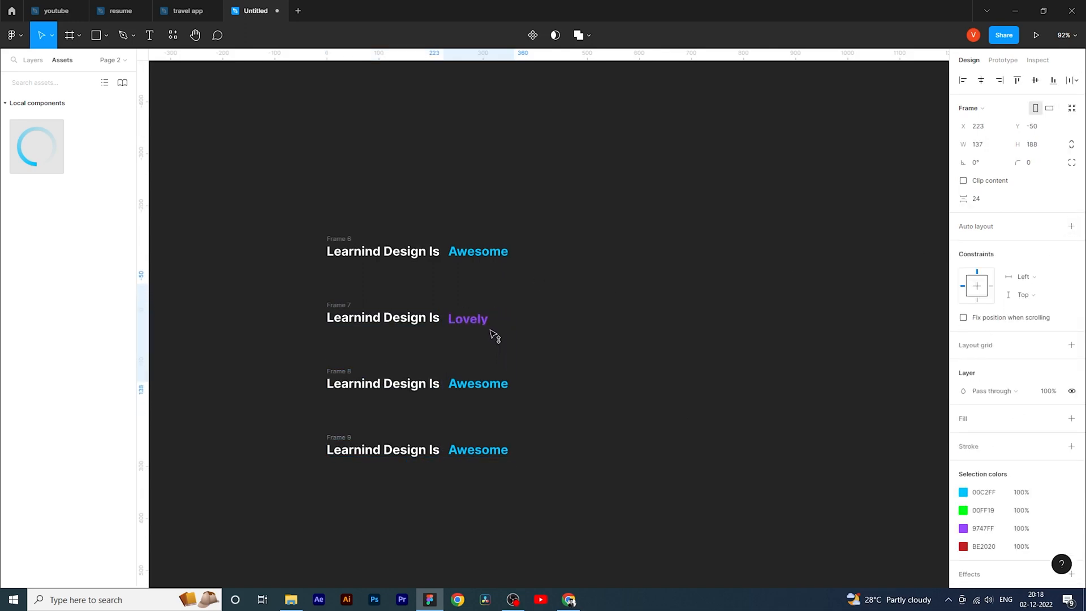
left_click(567, 415)
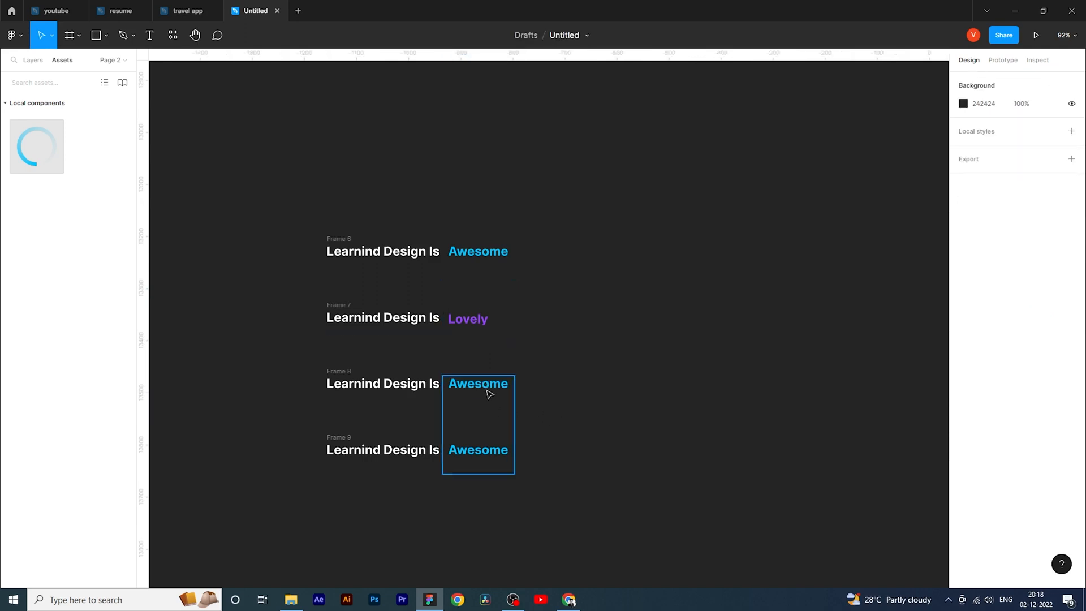
left_click(497, 419)
left_click_drag(497, 419, 495, 375)
left_click(578, 455)
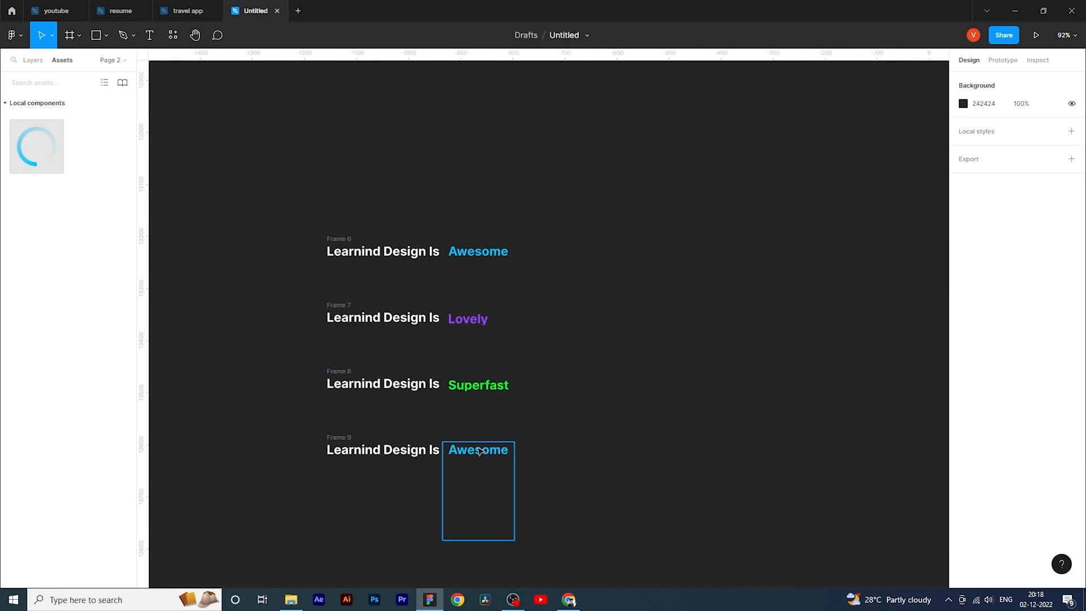
left_click(492, 488)
left_click_drag(491, 488, 501, 417)
left_click(600, 490)
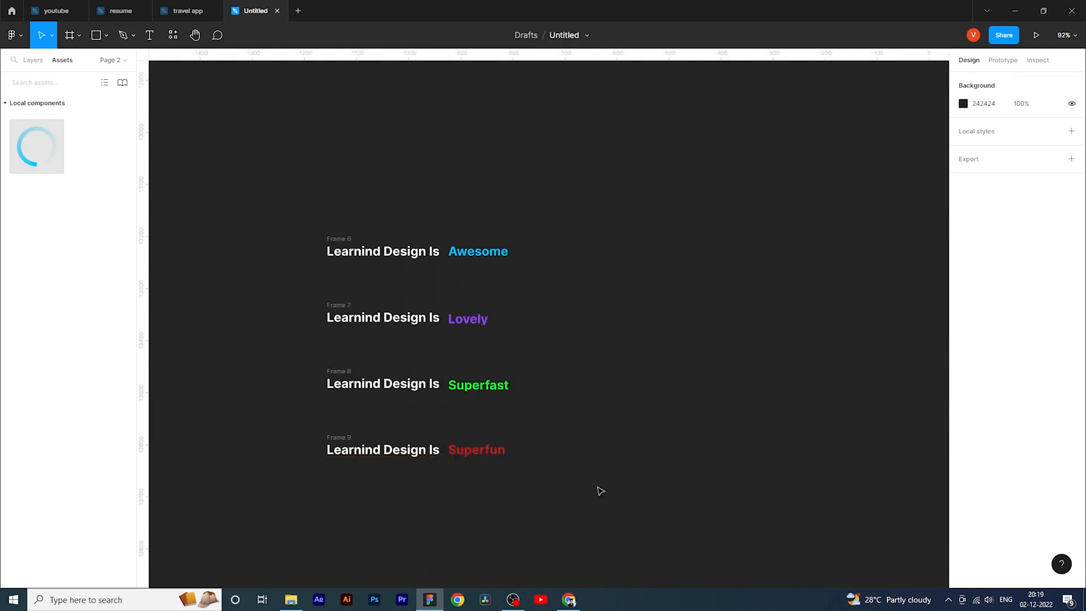
- Turn the four headline frames into one component set
left_click_drag(599, 519, 280, 214)
left_click(540, 37)
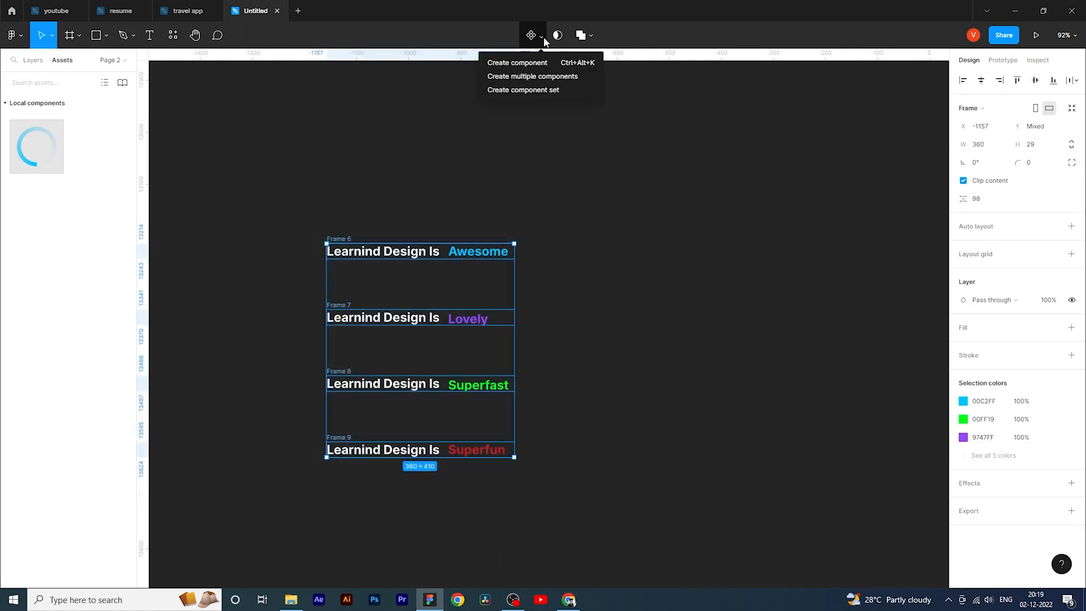
left_click(551, 95)
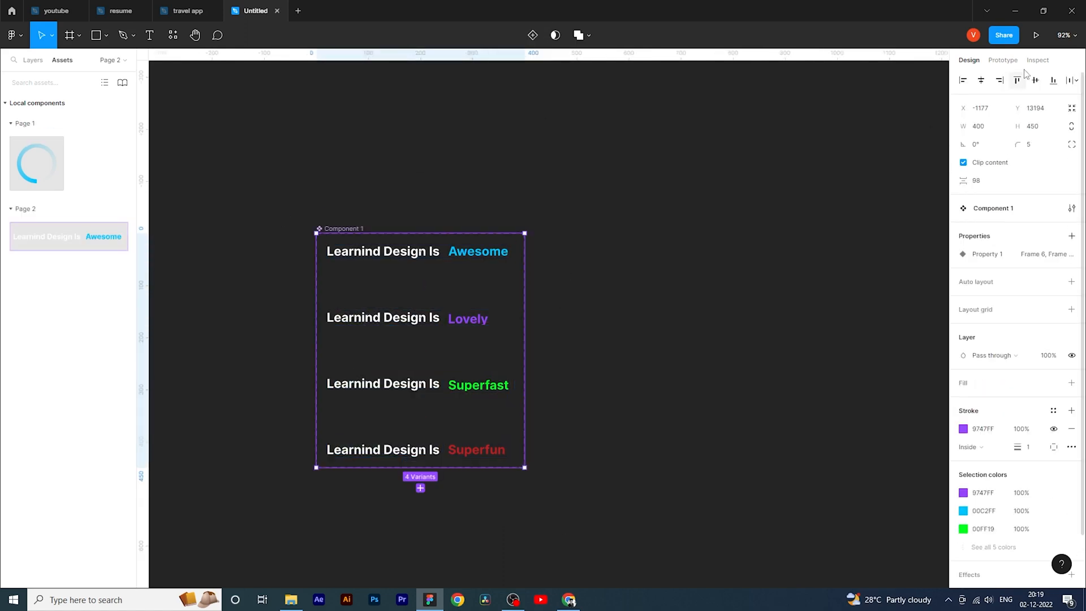
- Add a prototype interaction that changes the "Awesome" variant to the "Lovely" variant after a delay of 800 ms
left_click(1003, 62)
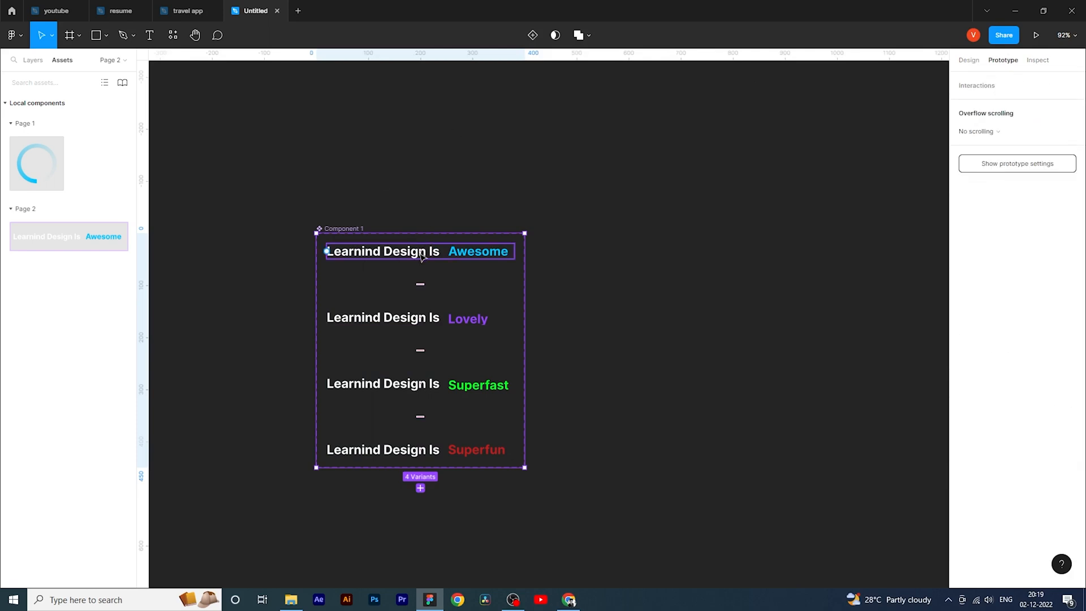
left_click_drag(420, 259, 420, 310)
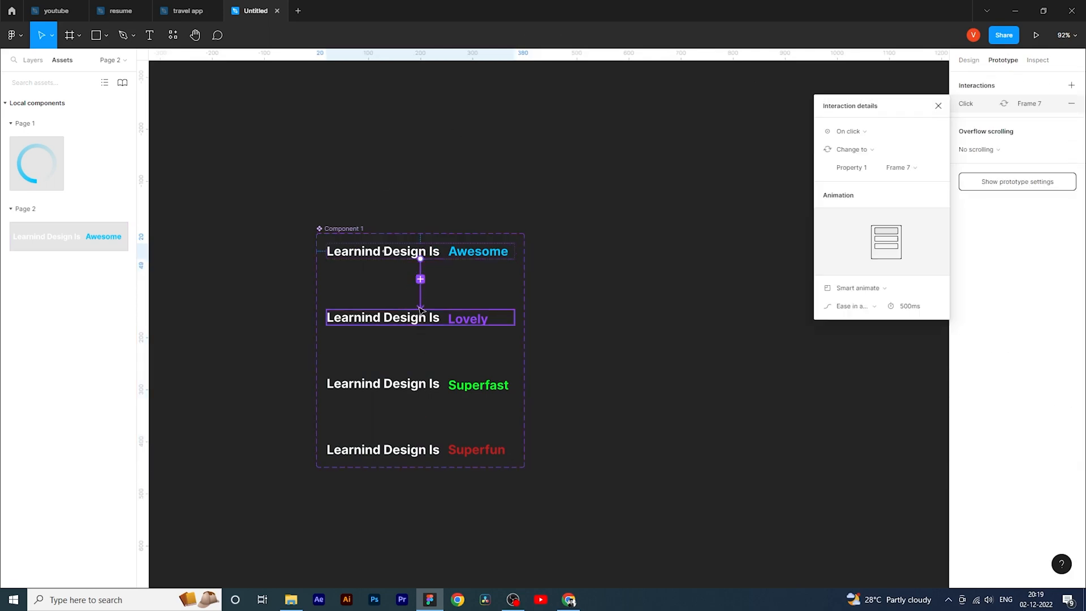
left_click(851, 137)
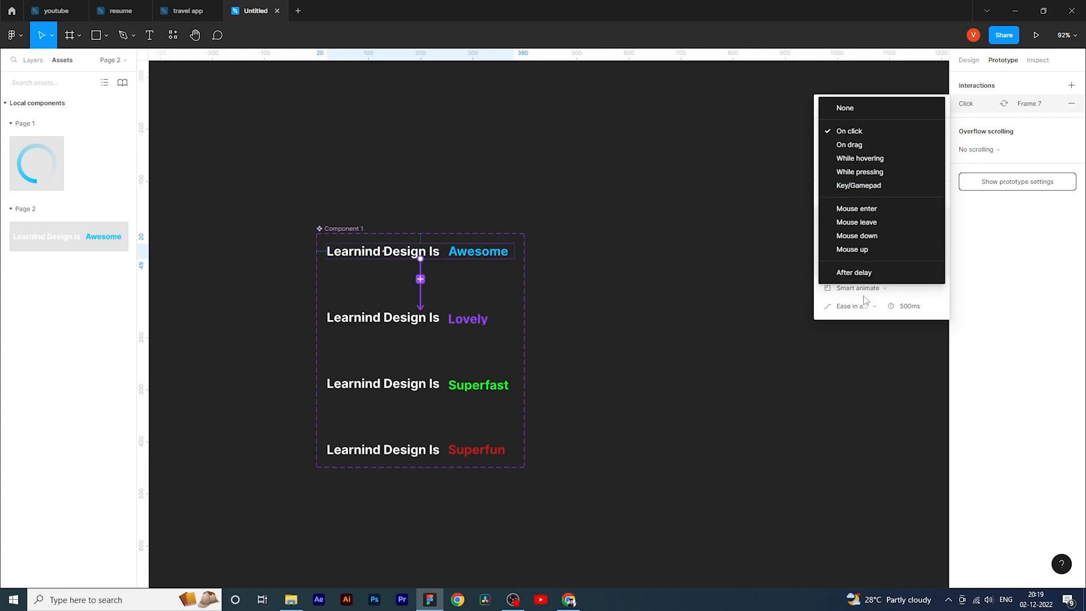
left_click(855, 274)
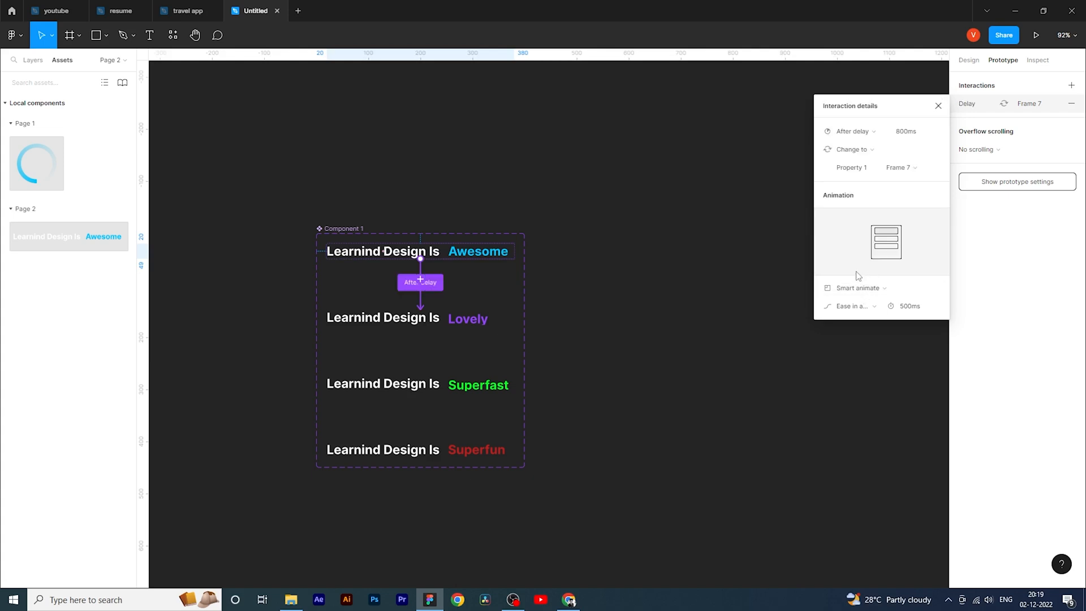
- Link the "Lovely" variant to the "Superfast" variant with an After delay trigger of 800 ms
left_click(435, 318)
left_click_drag(420, 325, 425, 372)
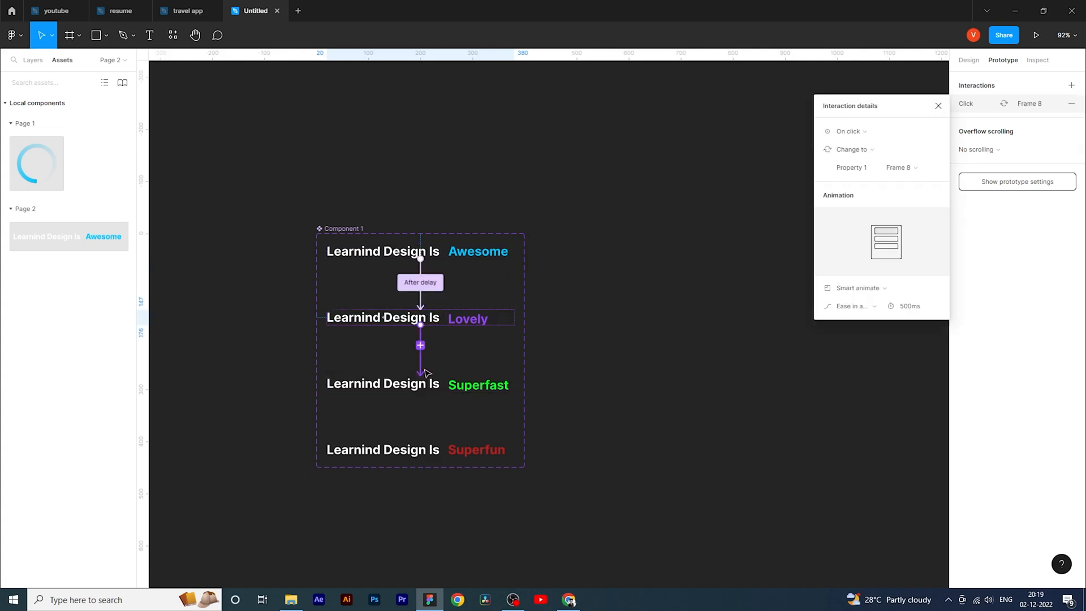
left_click(841, 139)
left_click(853, 272)
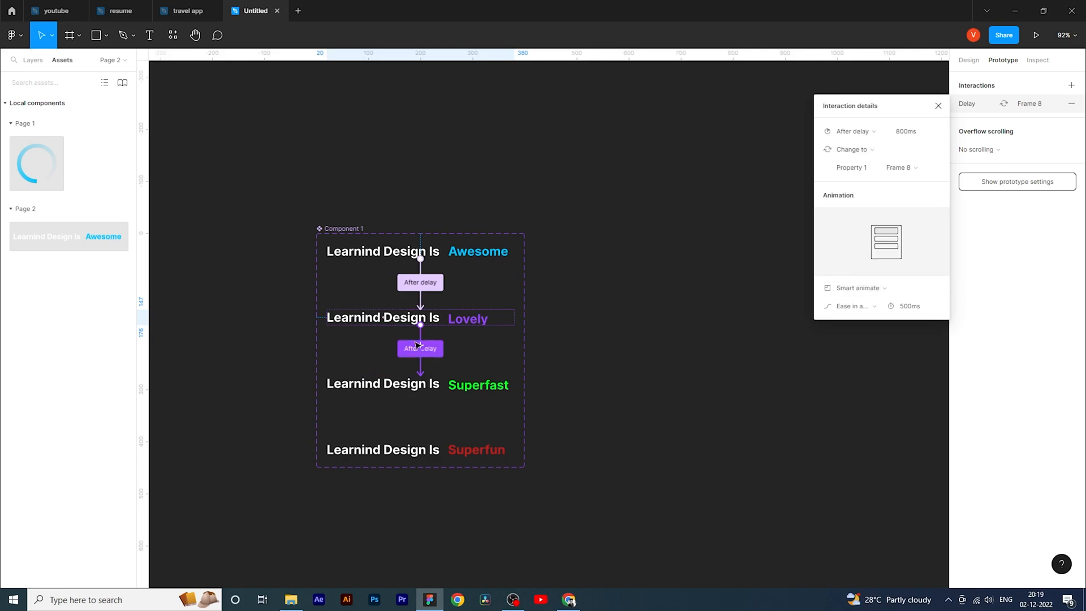
- Link the "Superfast" variant to the "Superfun" variant with an After delay trigger
left_click(412, 388)
left_click_drag(420, 392, 420, 447)
left_click(843, 133)
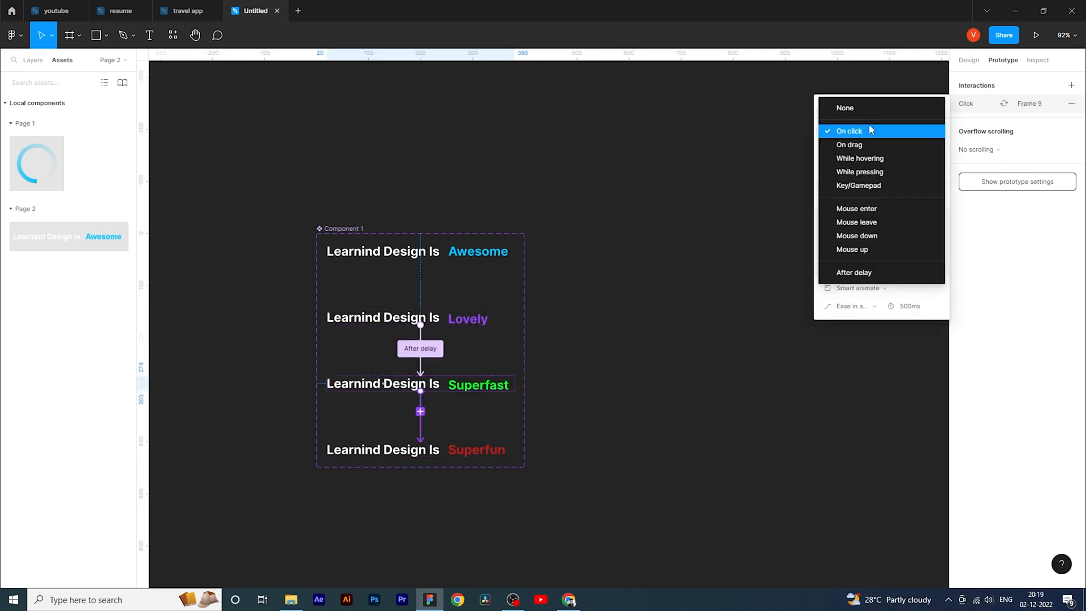
left_click(859, 274)
- Link the "Superfun" variant back to the "Awesome" variant with an After delay trigger to close the loop
left_click(436, 446)
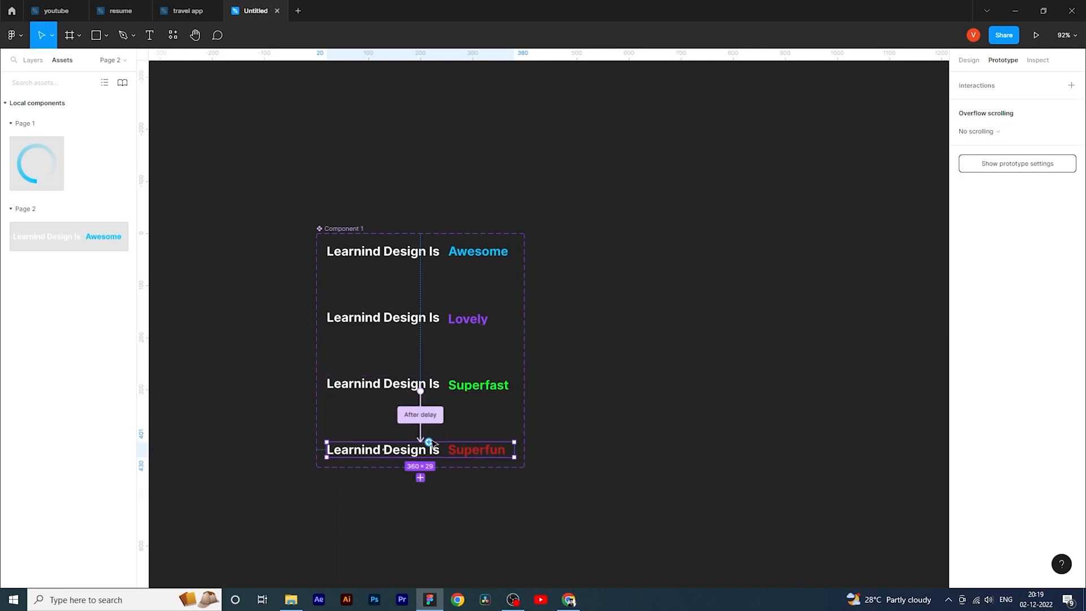
left_click_drag(428, 442, 421, 260)
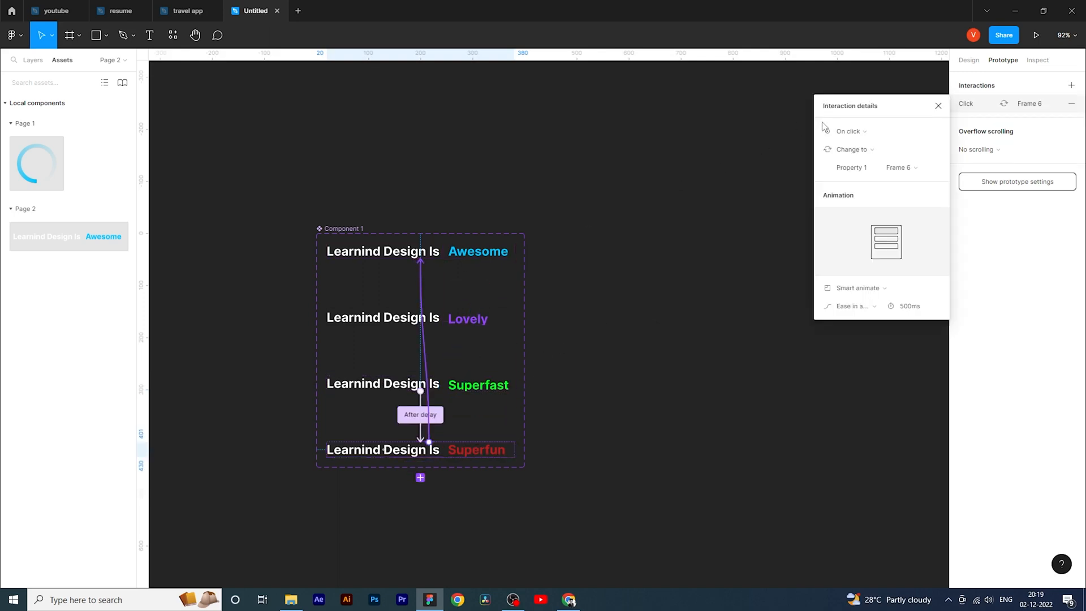
left_click(848, 131)
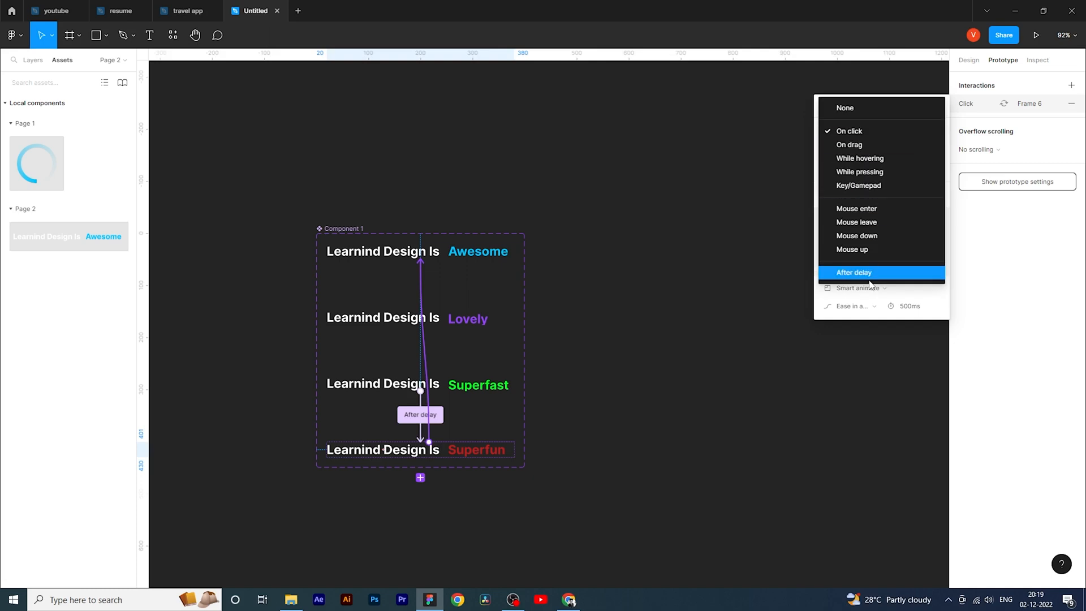
left_click(859, 272)
left_click(701, 245)
- Draw a wide frame of about 1354 × 339 on the empty canvas beside the component set
scroll(557, 205, "down", 5)
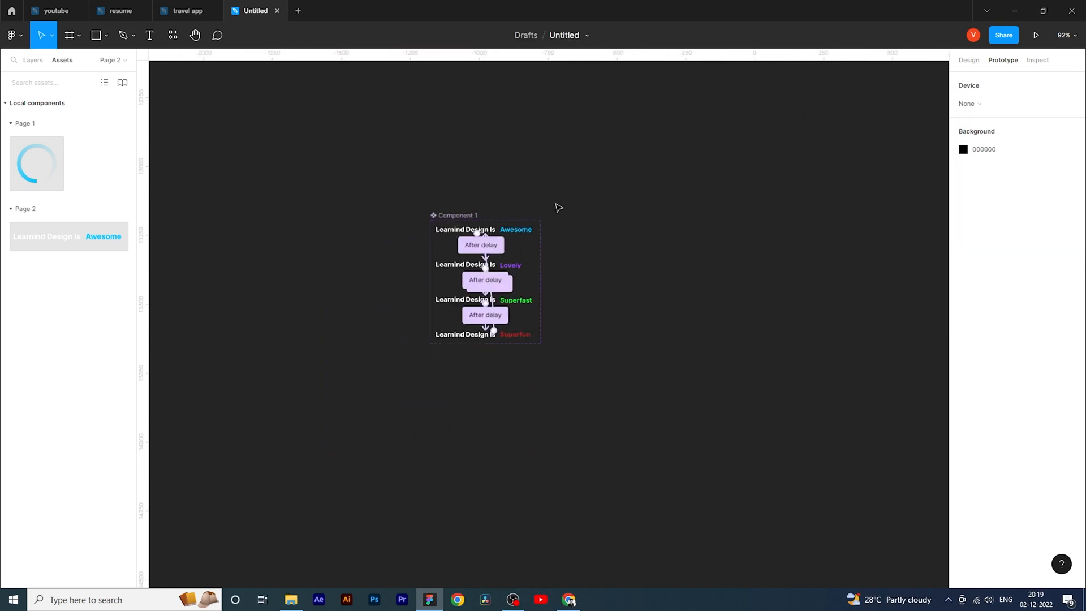
scroll(537, 255, "right", 3)
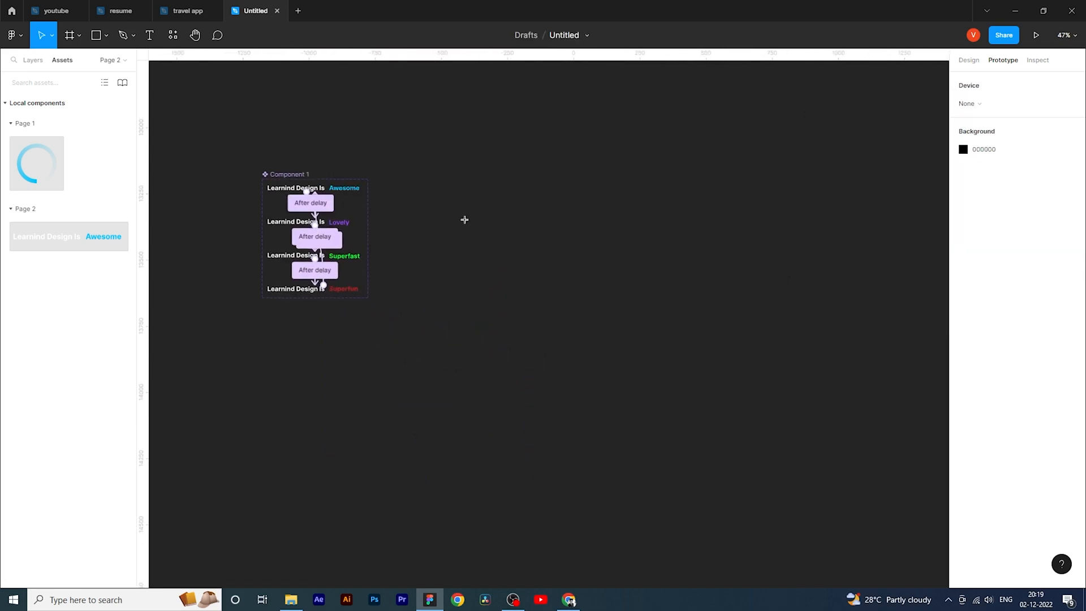
key("f")
left_click(431, 204)
left_click_drag(444, 219, 775, 281)
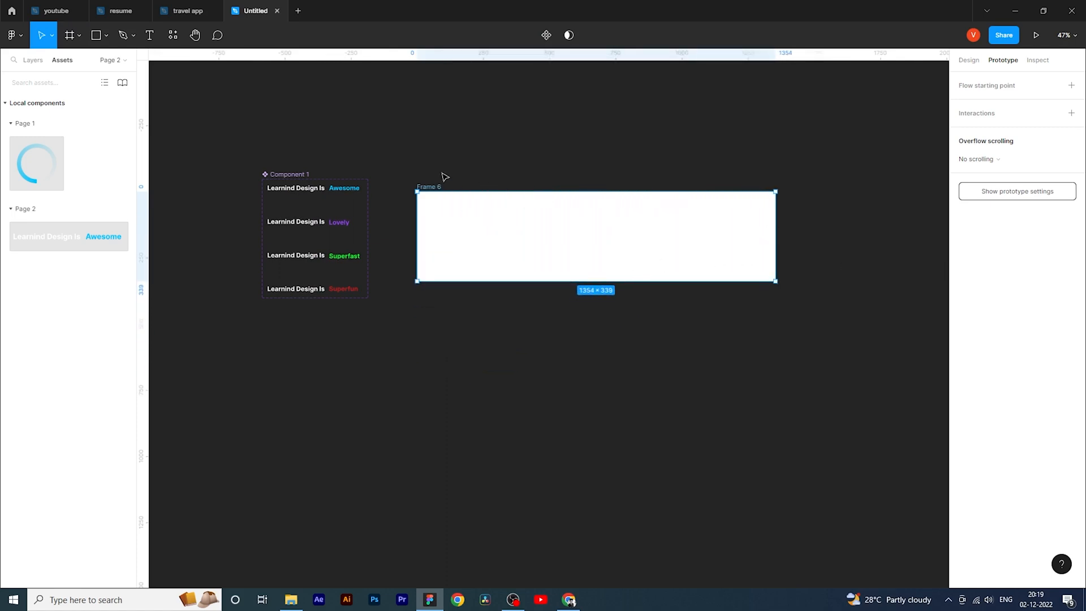
- Set the new frame's fill colour to black (000000)
left_click(968, 60)
left_click(988, 329)
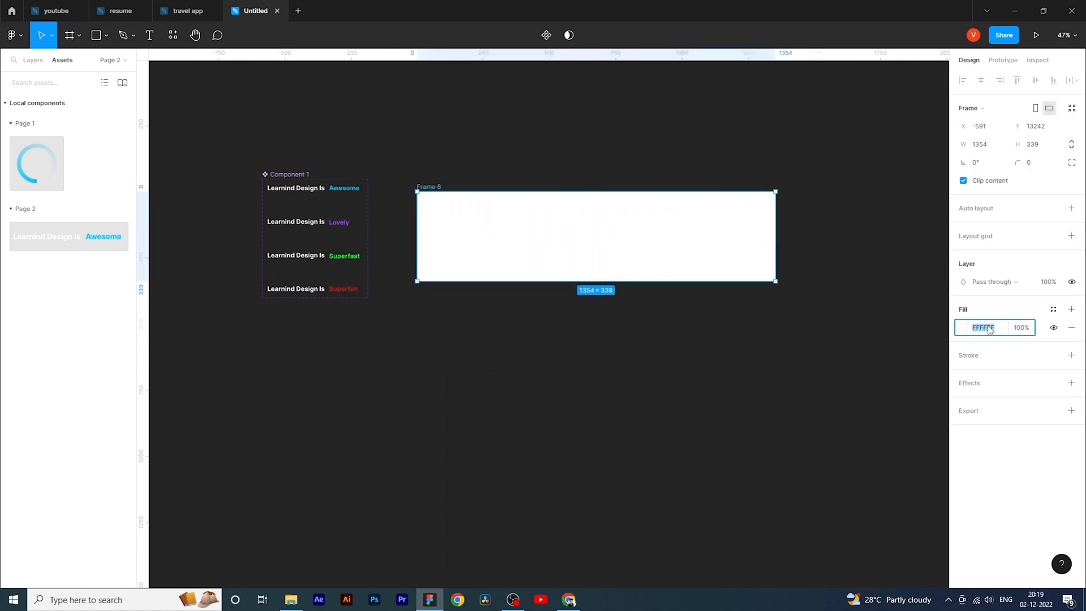
type("000")
key("Return")
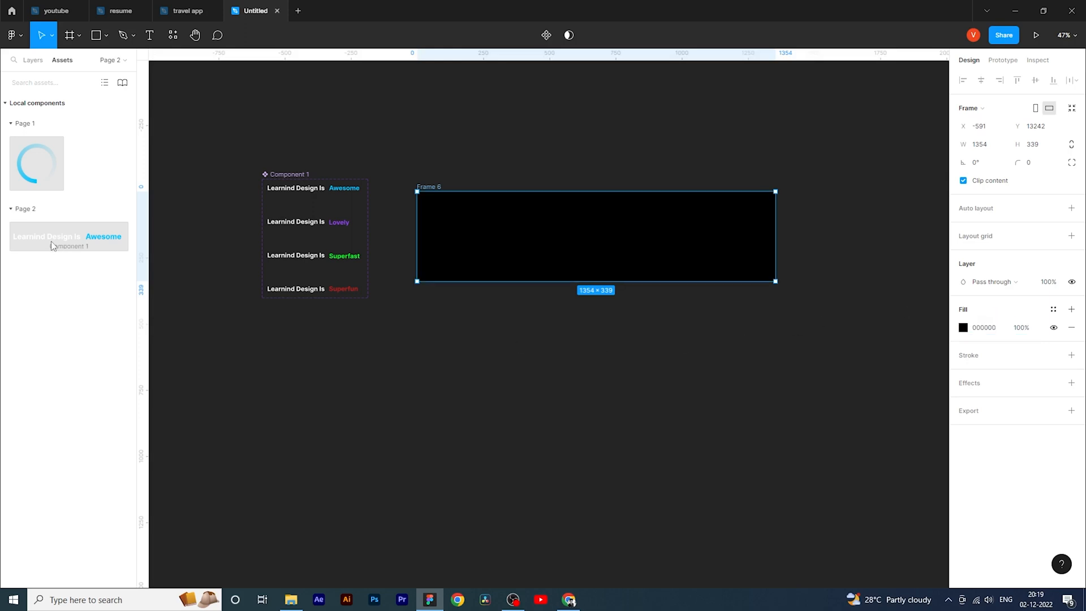
- Place an instance of the headline component in the middle of the black frame and present that frame as a prototype
left_click_drag(49, 244, 587, 241)
left_click(441, 195)
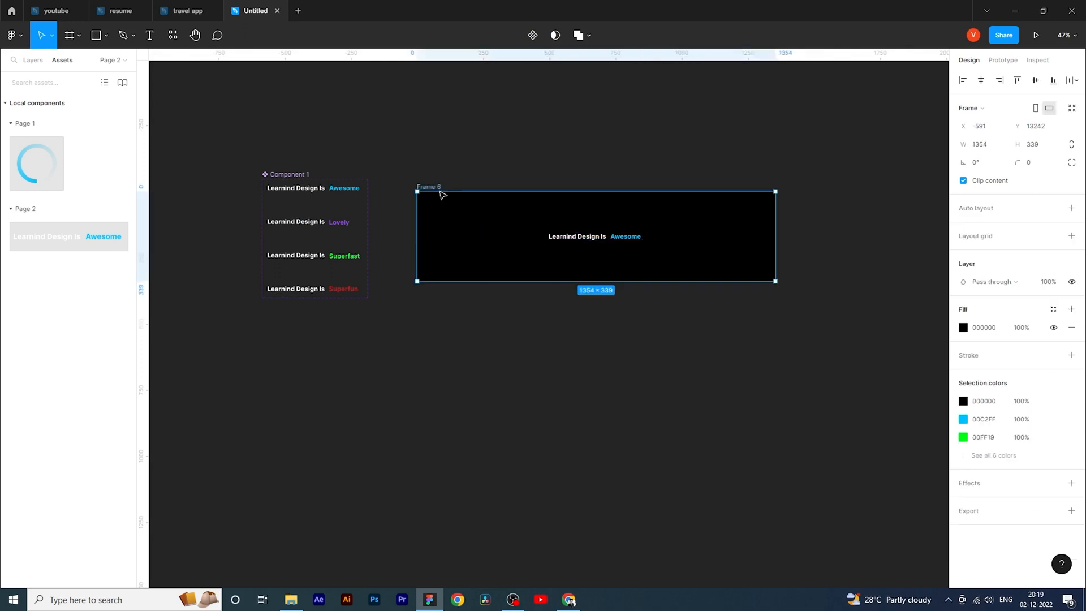
left_click(1036, 35)
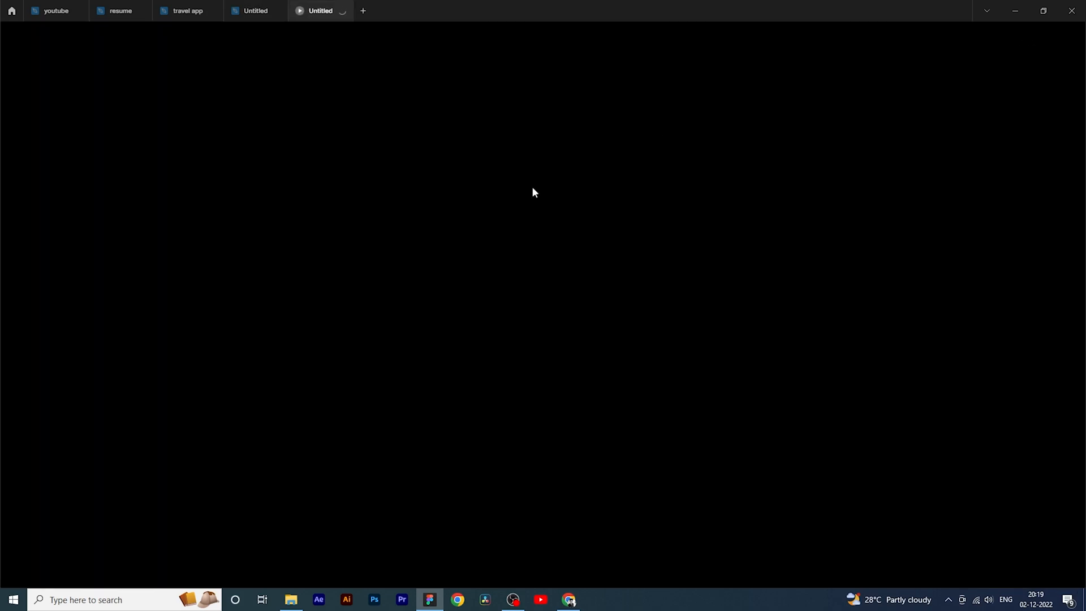